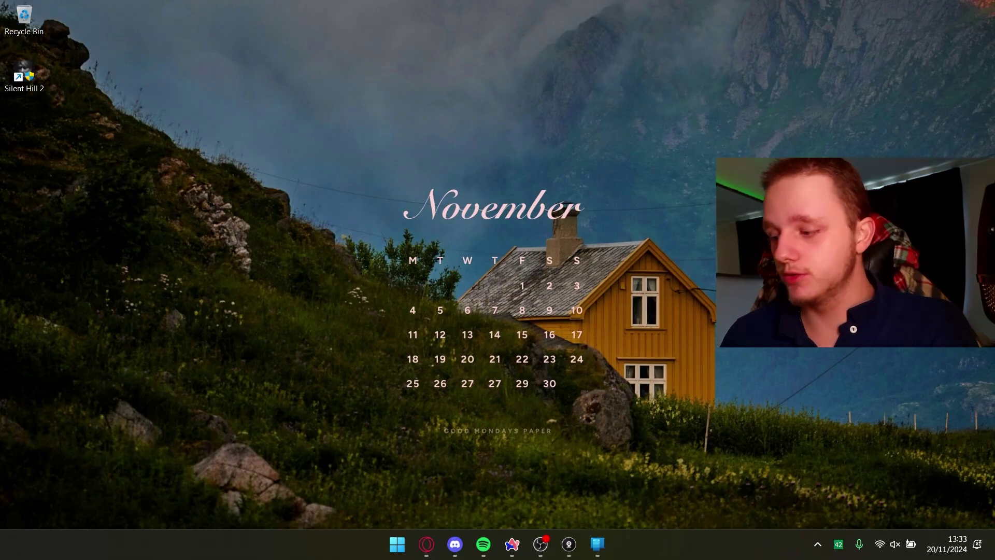
- Launch Disk Management by searching 'part' in Start, shifting its window right and relaunching it
{"action": "key", "text": "super"}
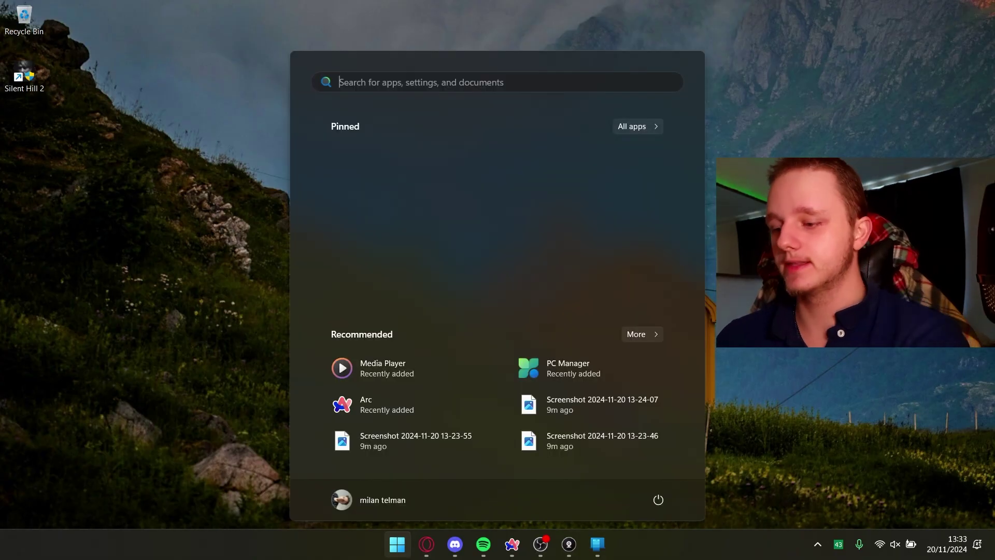
{"action": "type", "text": "part"}
{"action": "key", "text": "Return"}
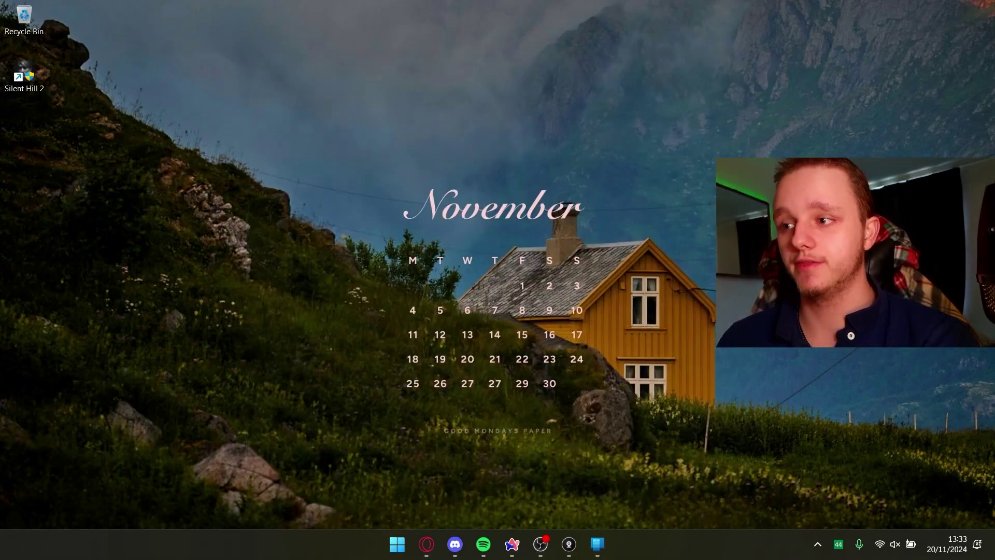
{"action": "left_click_drag", "start_coordinate": [415, 78], "coordinate": [592, 84]}
{"action": "key", "text": "super"}
{"action": "type", "text": "par"}
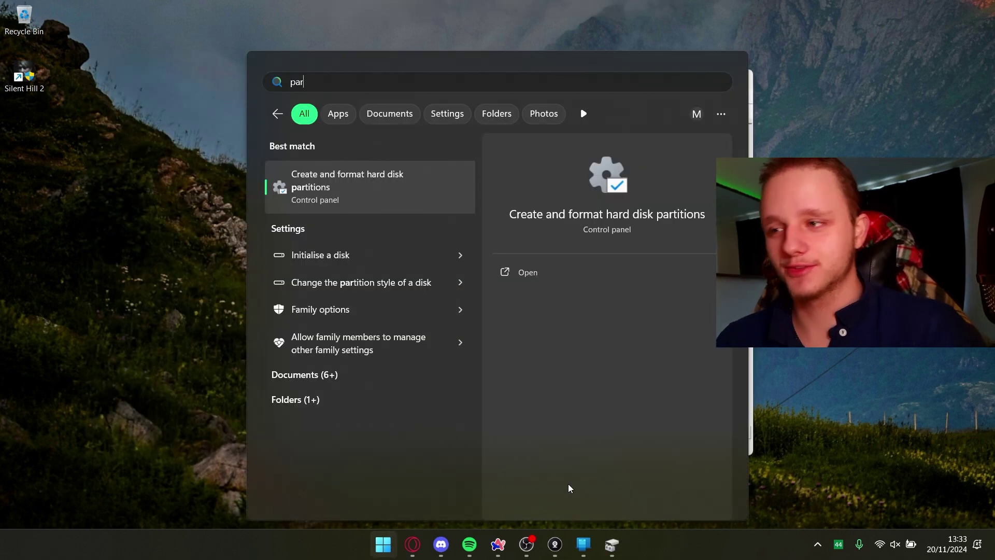
{"action": "key", "text": "Return"}
- Widen Disk Management and inspect the VTOYEFI partition's action menu on Disk 1
{"action": "left_click_drag", "start_coordinate": [563, 90], "coordinate": [543, 92]}
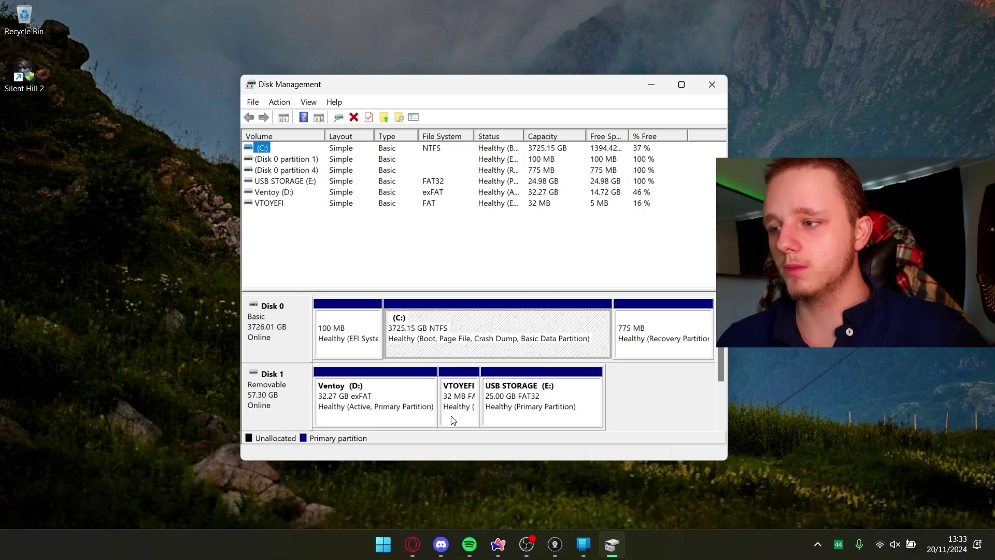
{"action": "left_click", "coordinate": [465, 418]}
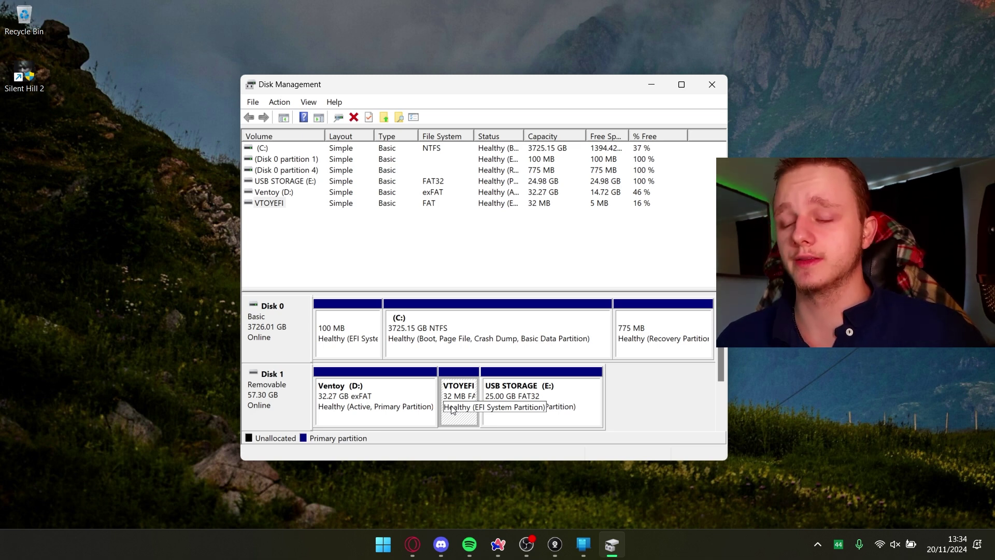
{"action": "right_click", "coordinate": [451, 412]}
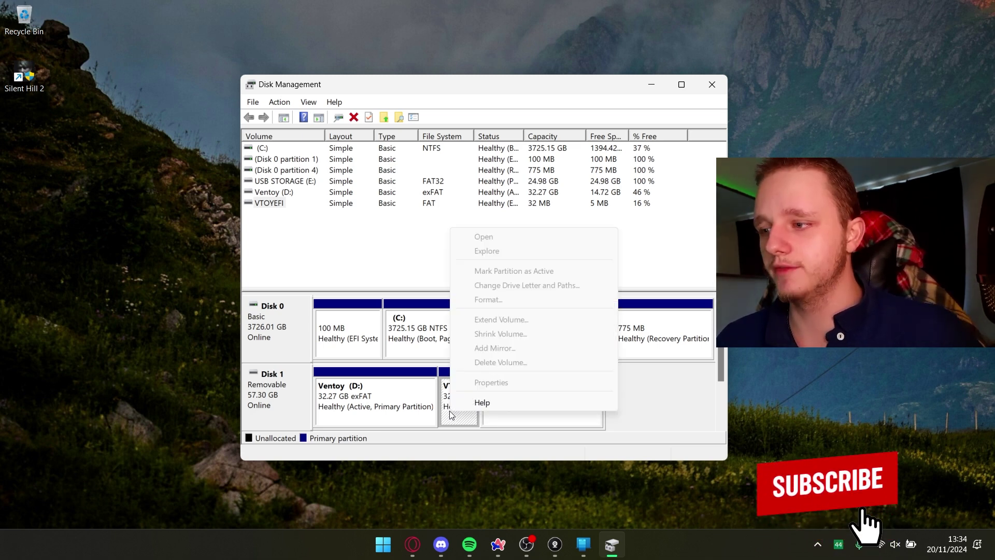
{"action": "left_click", "coordinate": [455, 414]}
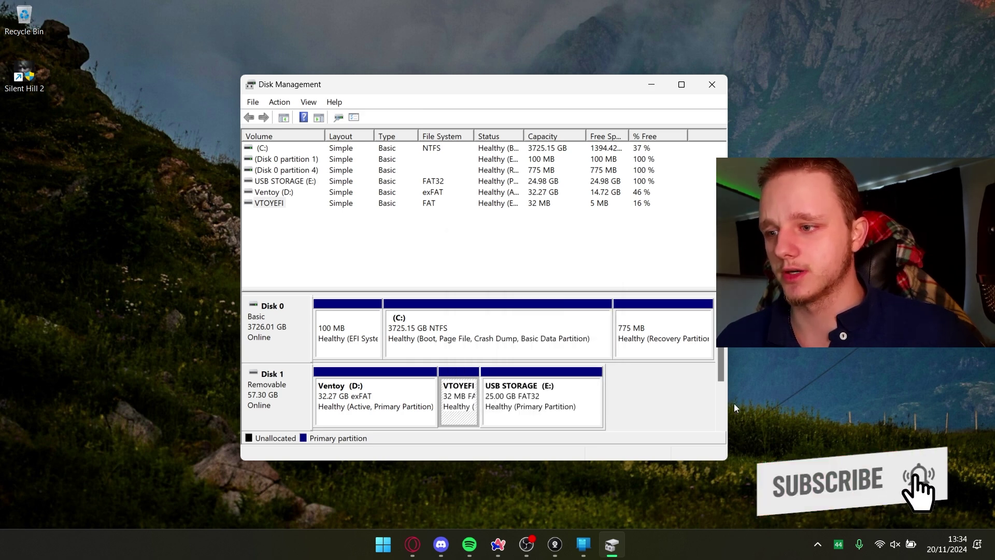
{"action": "left_click_drag", "start_coordinate": [735, 408], "coordinate": [855, 408]}
{"action": "left_click_drag", "start_coordinate": [671, 84], "coordinate": [603, 81]}
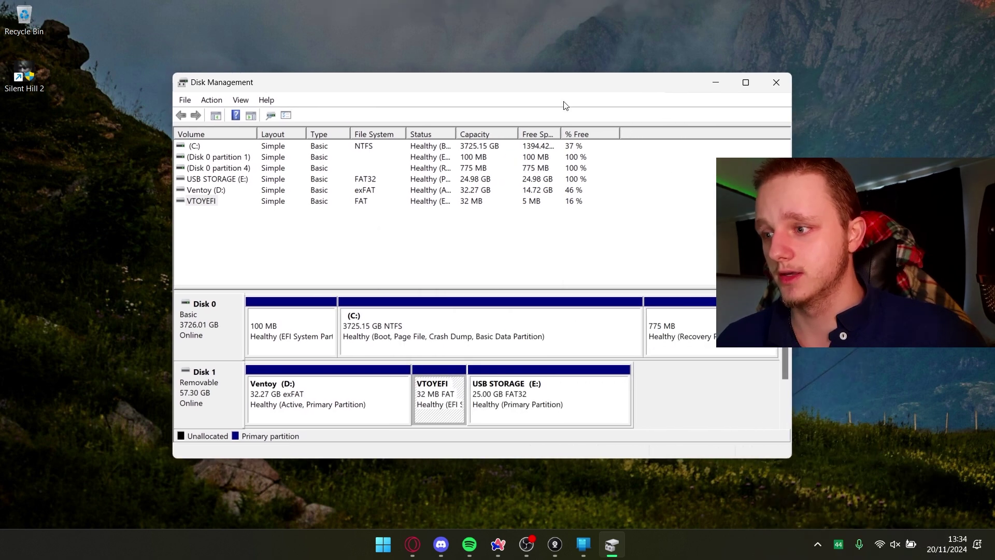
{"action": "right_click", "coordinate": [440, 412]}
{"action": "left_click", "coordinate": [667, 418]}
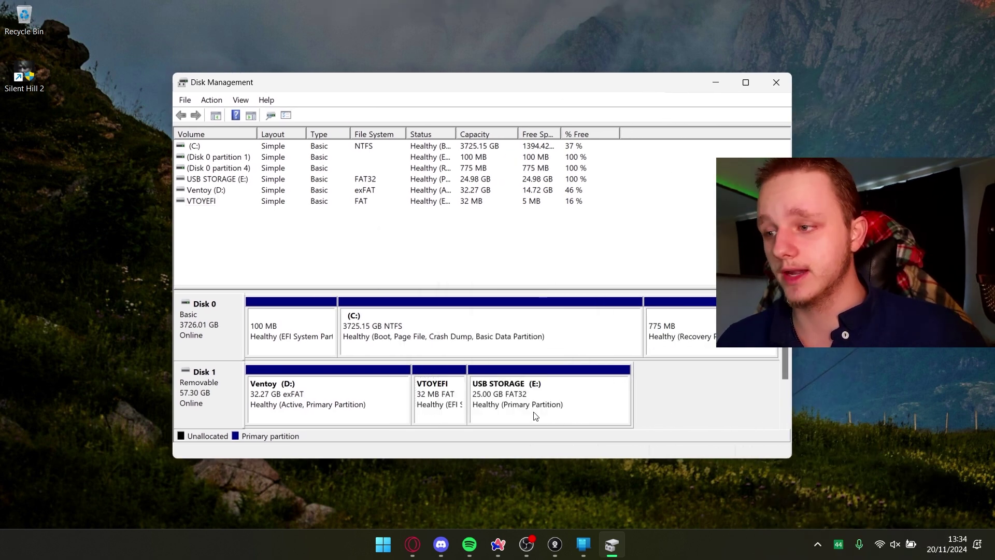
- Inspect the USB STORAGE and Ventoy (D:) action menus, leaving USB STORAGE (E:) selected
{"action": "right_click", "coordinate": [534, 413]}
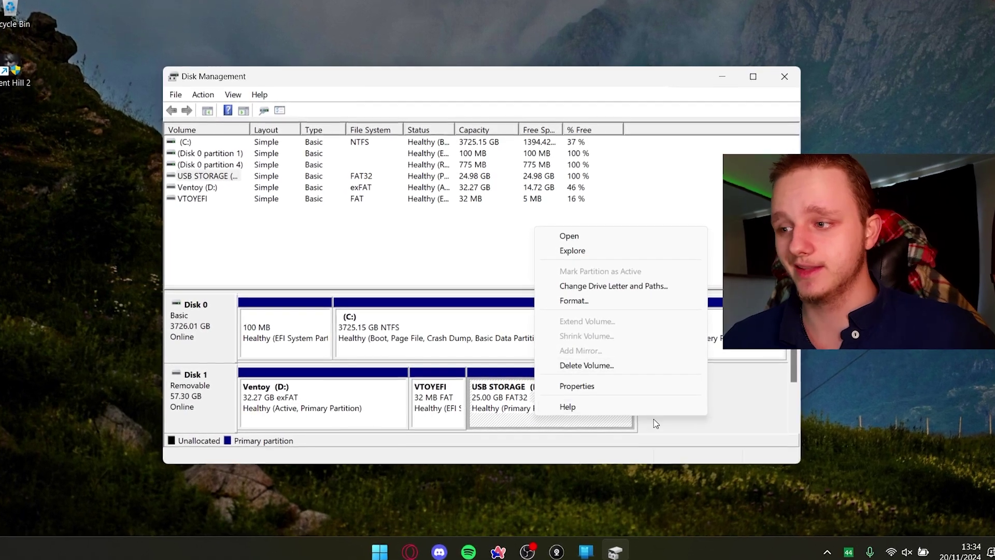
{"action": "left_click", "coordinate": [655, 422]}
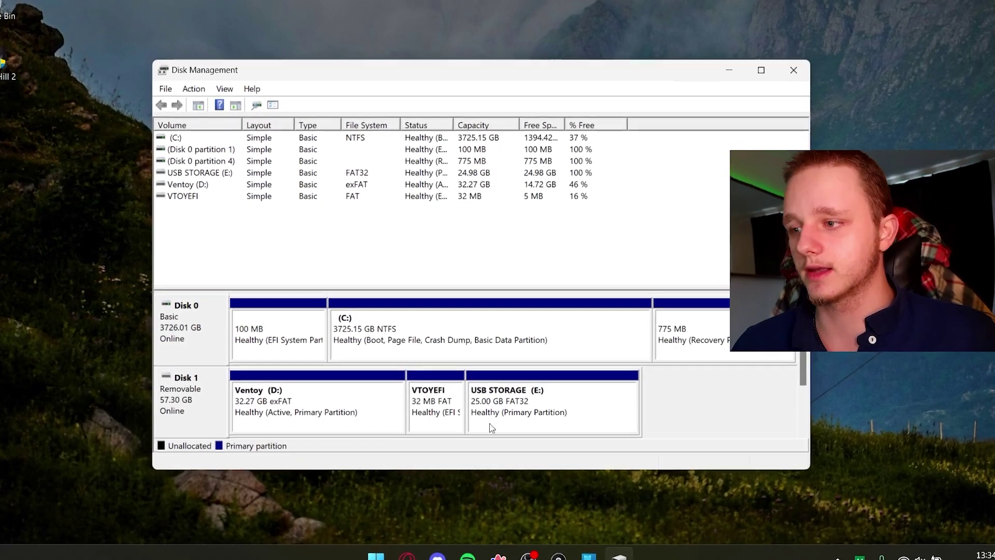
{"action": "left_click", "coordinate": [316, 414]}
{"action": "right_click", "coordinate": [316, 414]}
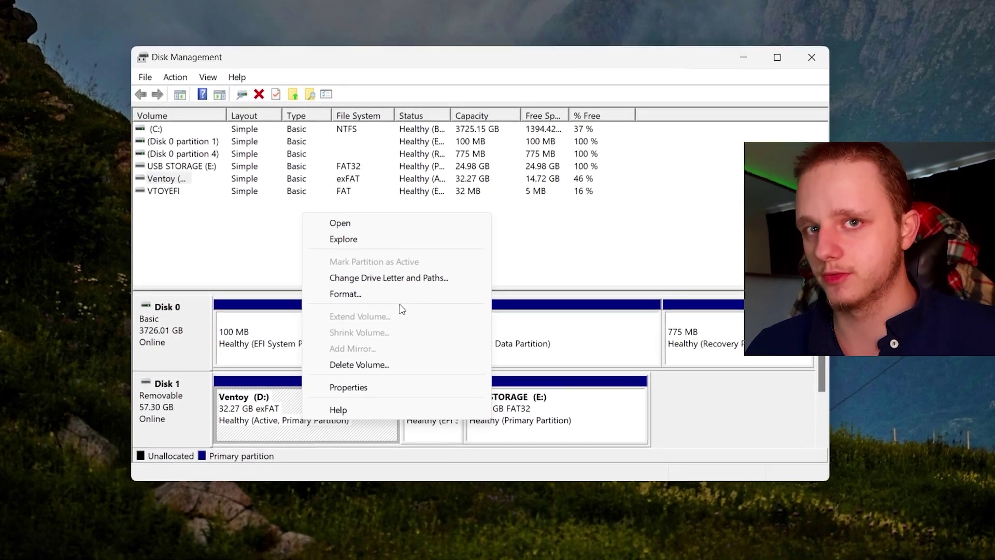
{"action": "left_click", "coordinate": [528, 414]}
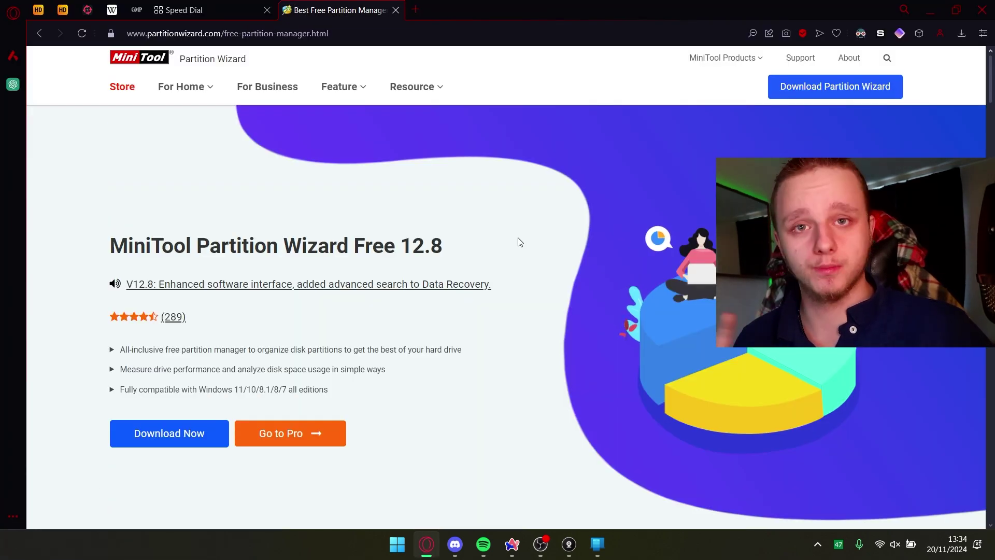
- Download the free Partition Wizard installer, then open the Downloads folder in File Explorer
{"action": "scroll", "coordinate": [400, 385], "scroll_direction": "down", "scroll_amount": 1}
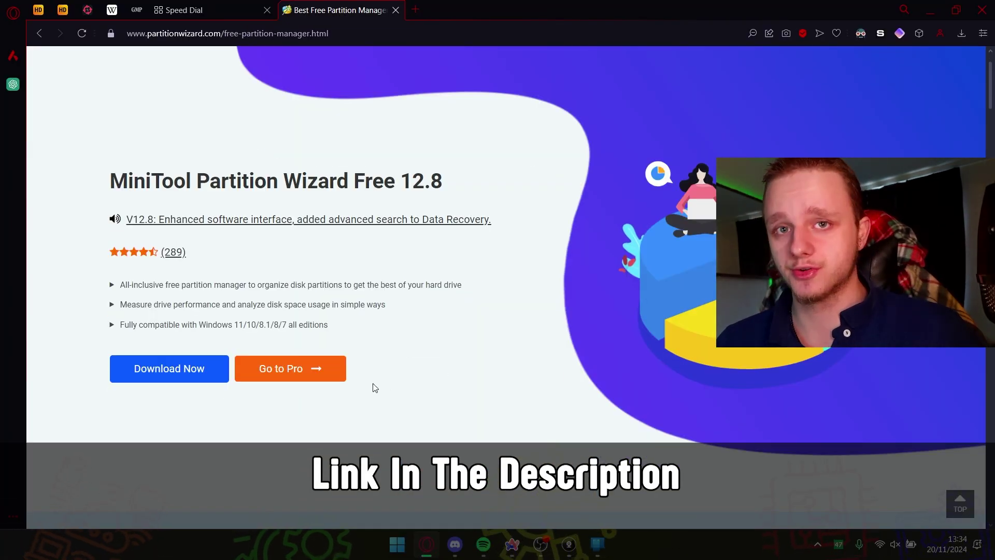
{"action": "left_click", "coordinate": [166, 369]}
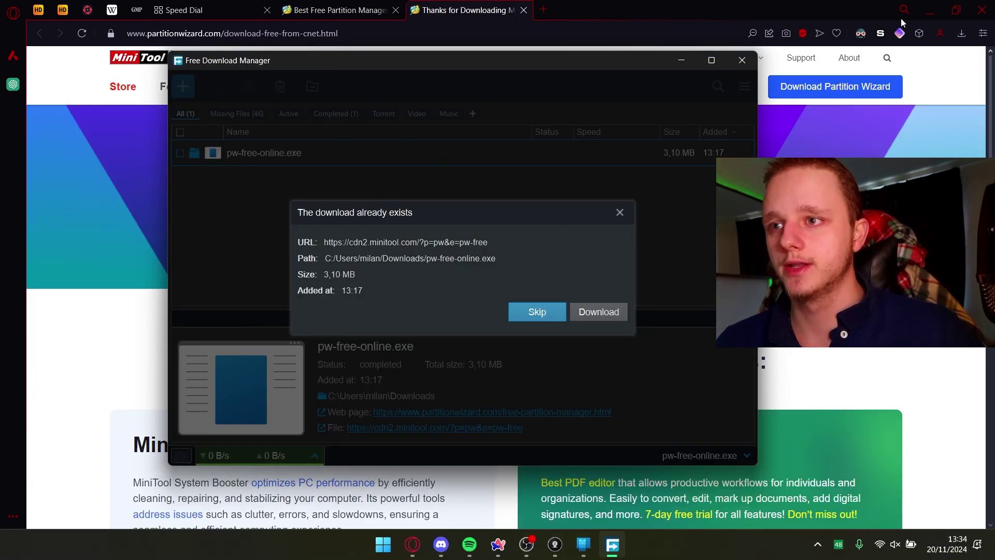
{"action": "left_click", "coordinate": [927, 12]}
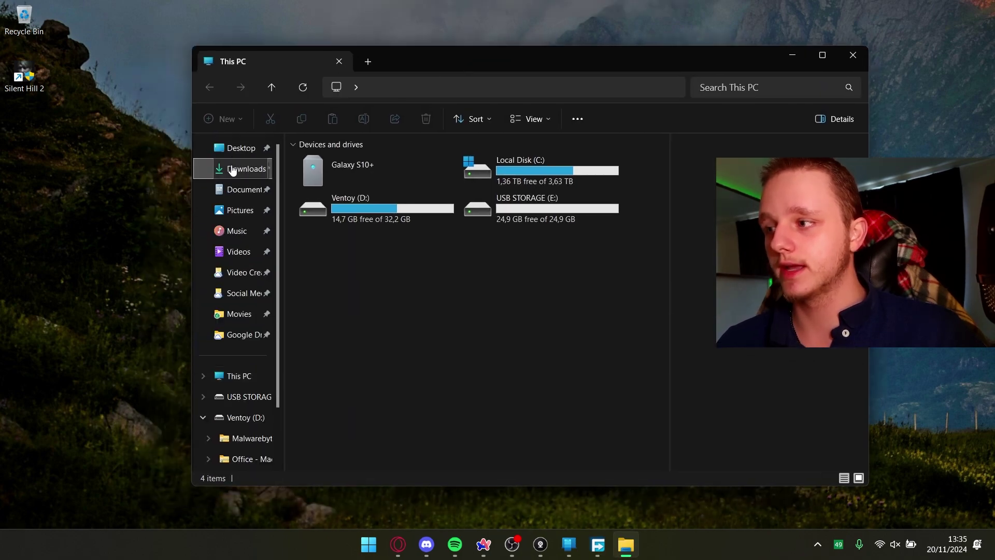
{"action": "left_click", "coordinate": [230, 168]}
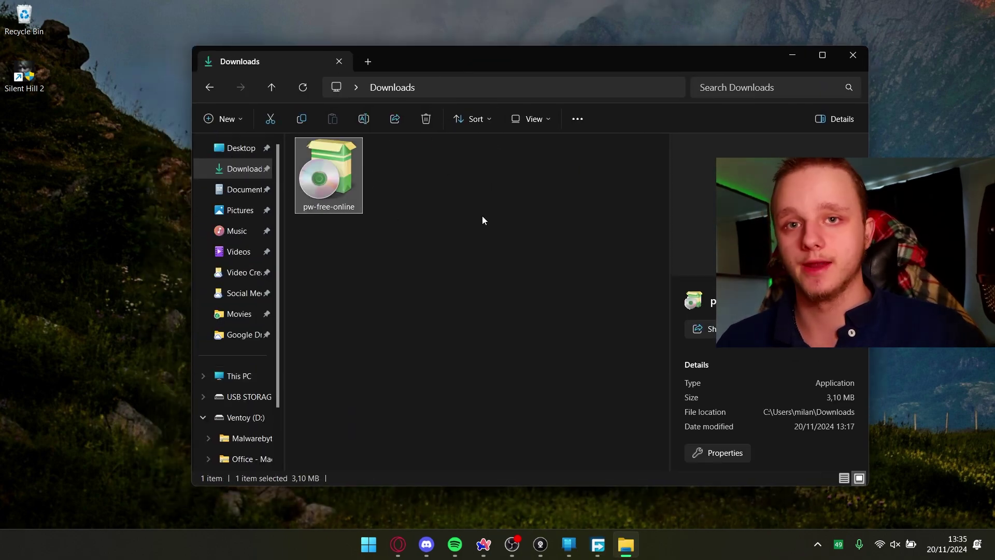
- Run the pw-free-online installer, close File Explorer and reposition the setup language dialog
{"action": "double_click", "coordinate": [331, 195]}
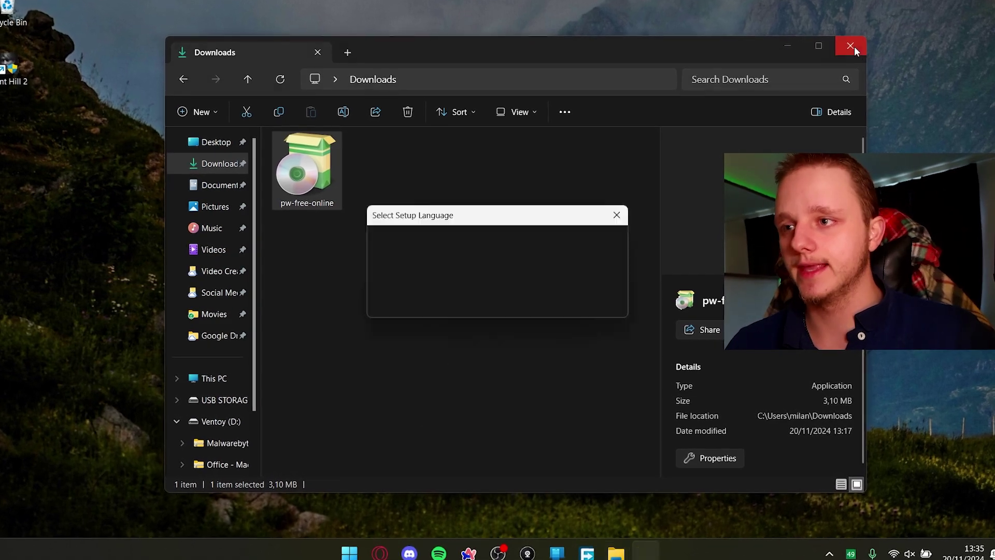
{"action": "left_click", "coordinate": [850, 46]}
{"action": "left_click_drag", "start_coordinate": [438, 224], "coordinate": [450, 192]}
{"action": "left_click", "coordinate": [533, 294]}
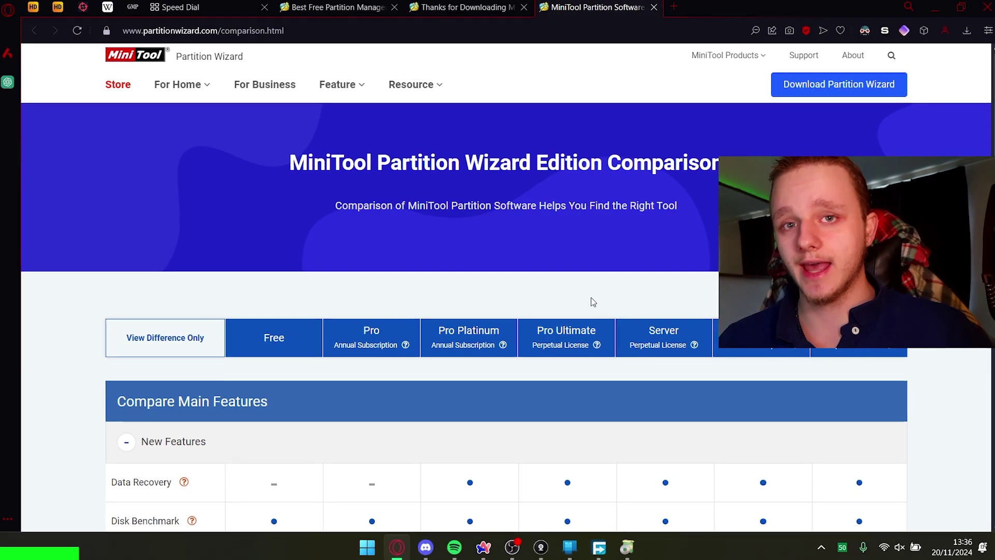
- Filter the comparison to differing features and scroll through the Free versus Pro rows
{"action": "scroll", "coordinate": [591, 297], "scroll_direction": "down", "scroll_amount": 5}
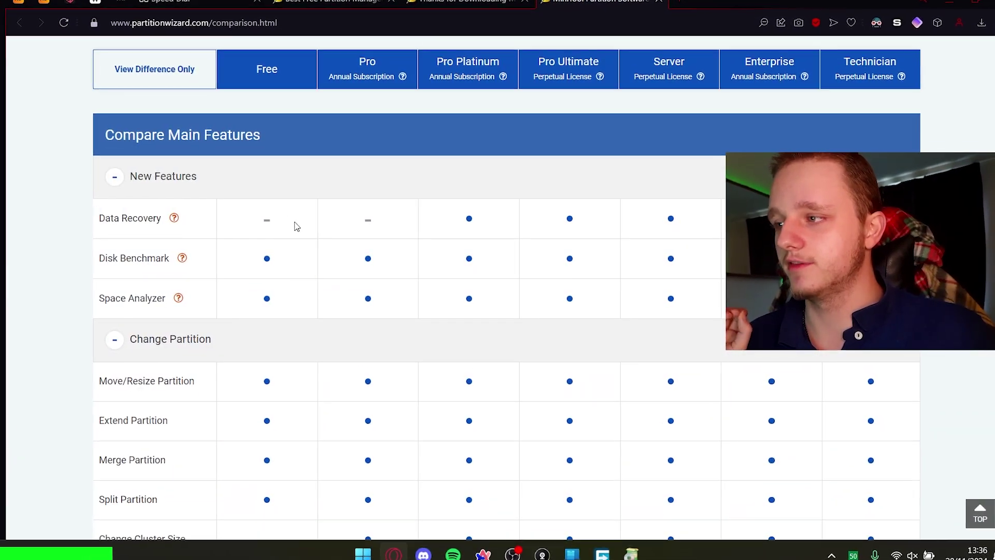
{"action": "scroll", "coordinate": [297, 226], "scroll_direction": "up", "scroll_amount": 3}
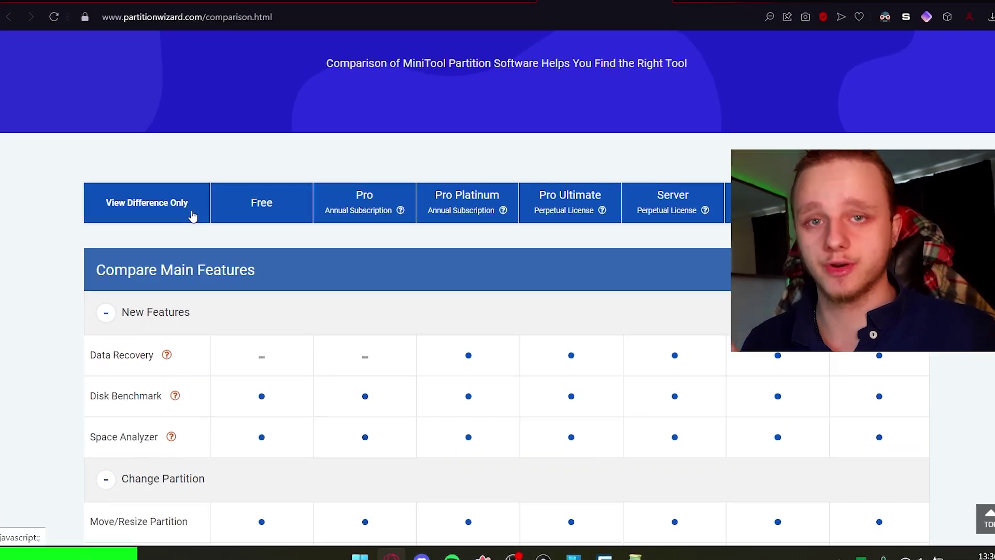
{"action": "left_click", "coordinate": [142, 213]}
{"action": "scroll", "coordinate": [352, 260], "scroll_direction": "down", "scroll_amount": 3}
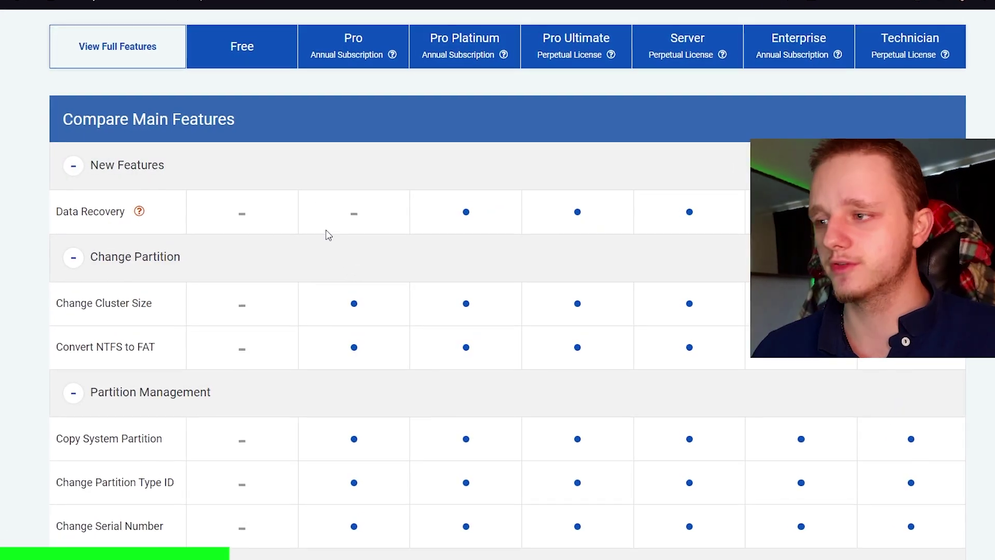
{"action": "scroll", "coordinate": [328, 234], "scroll_direction": "down", "scroll_amount": 15}
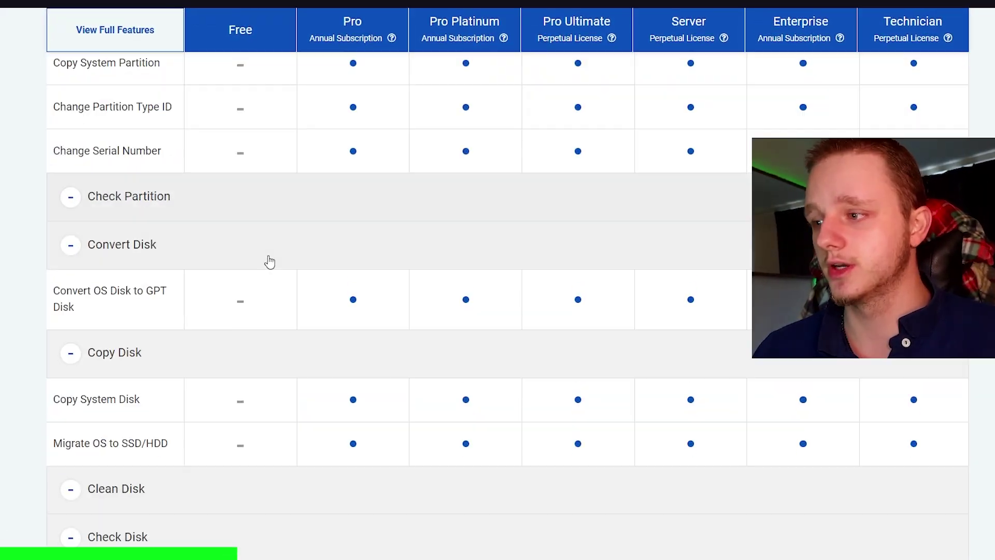
{"action": "scroll", "coordinate": [399, 233], "scroll_direction": "down", "scroll_amount": 5}
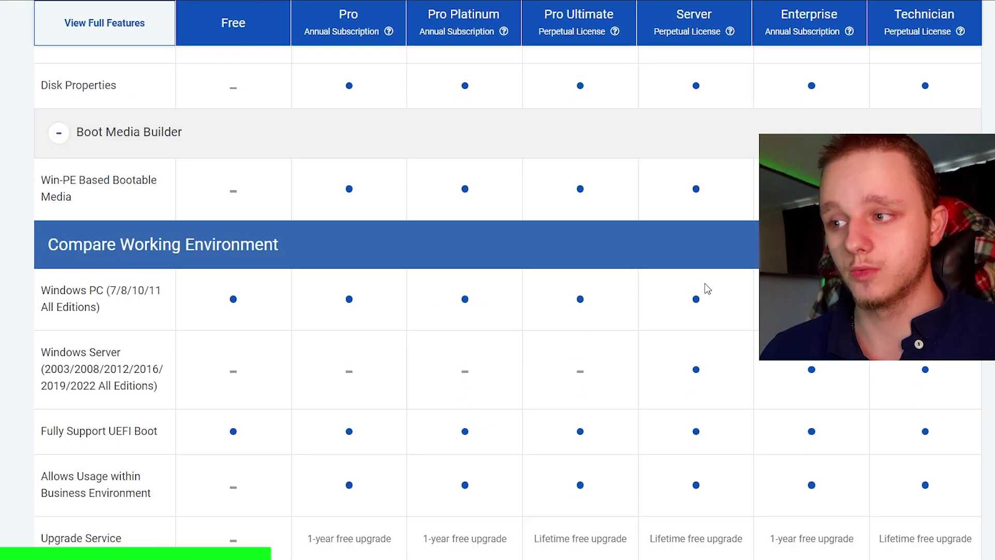
{"action": "scroll", "coordinate": [532, 303], "scroll_direction": "up", "scroll_amount": 20}
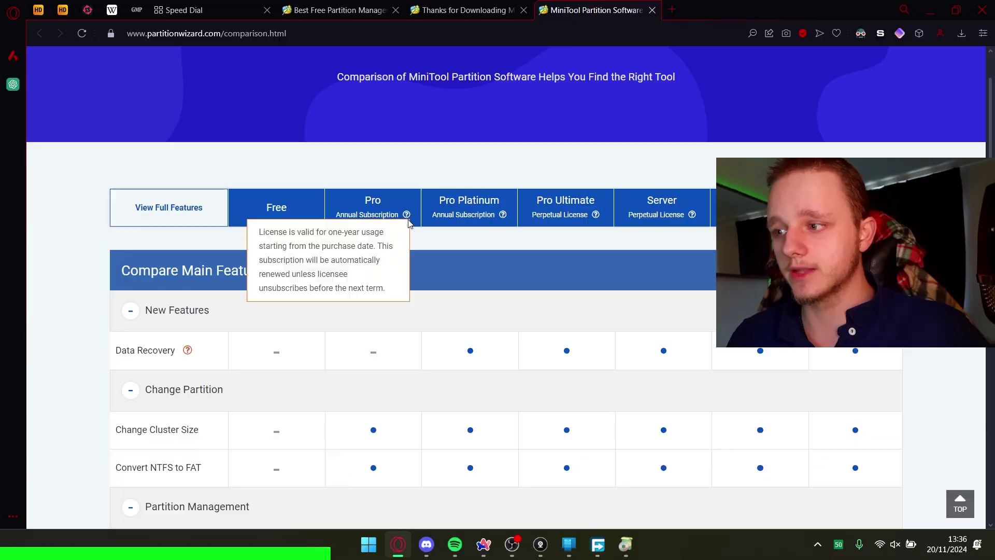
{"action": "scroll", "coordinate": [399, 275], "scroll_direction": "down", "scroll_amount": 3}
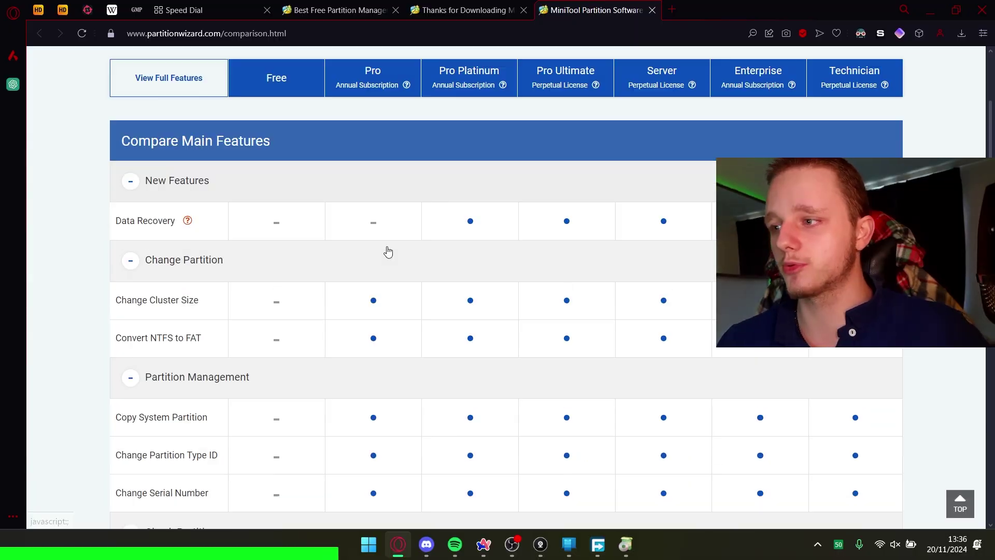
{"action": "scroll", "coordinate": [386, 138], "scroll_direction": "down", "scroll_amount": 3}
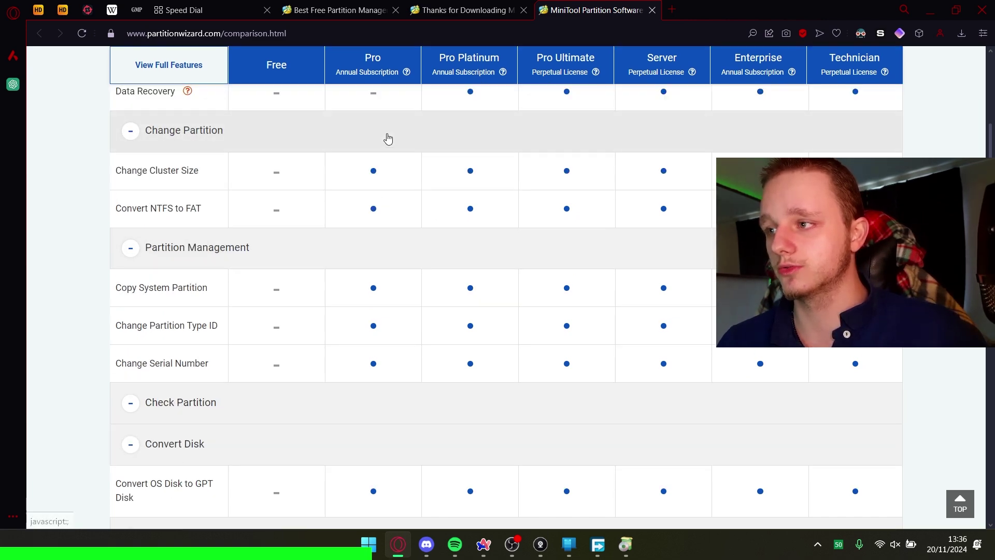
{"action": "scroll", "coordinate": [216, 156], "scroll_direction": "up", "scroll_amount": 1}
{"action": "scroll", "coordinate": [311, 184], "scroll_direction": "down", "scroll_amount": 9}
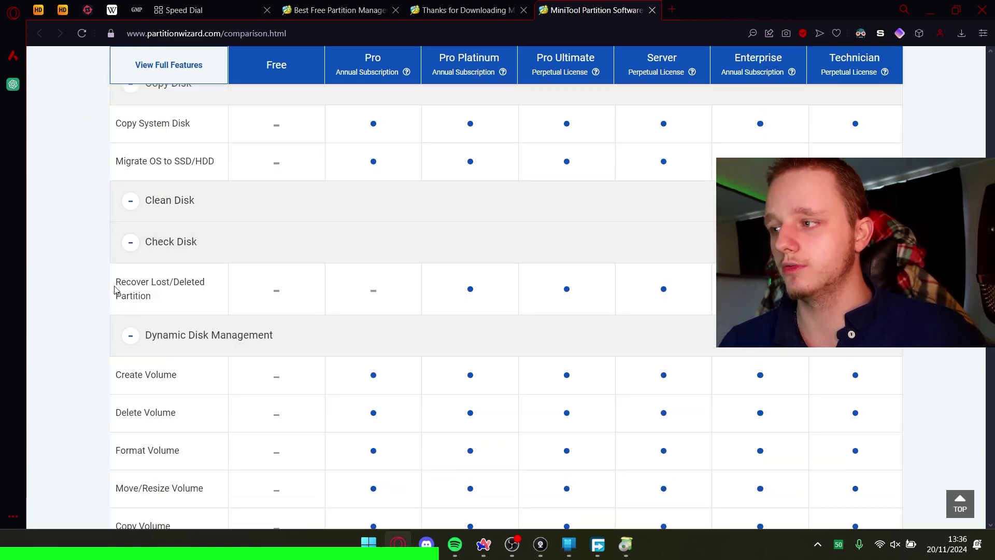
{"action": "left_click_drag", "start_coordinate": [116, 281], "coordinate": [152, 296]}
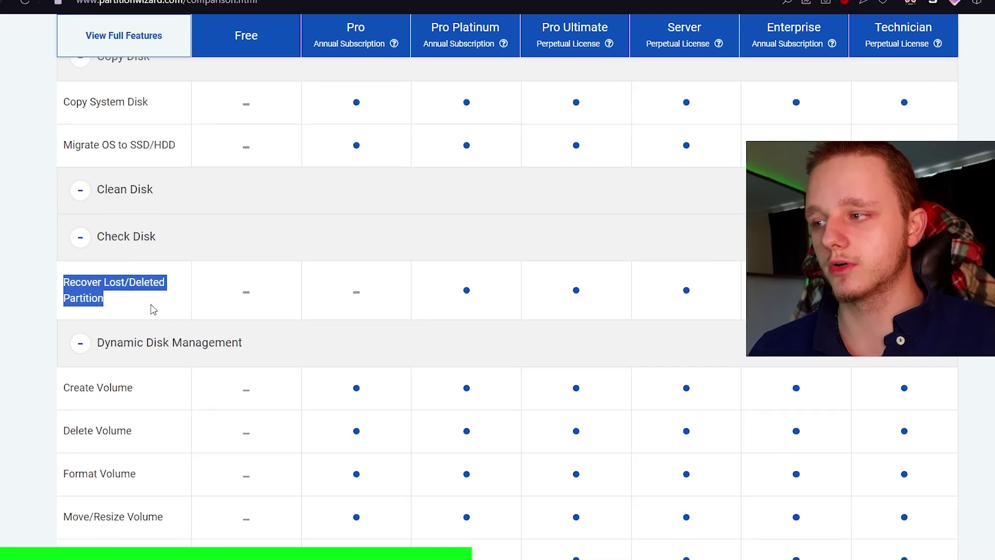
{"action": "left_click", "coordinate": [196, 306]}
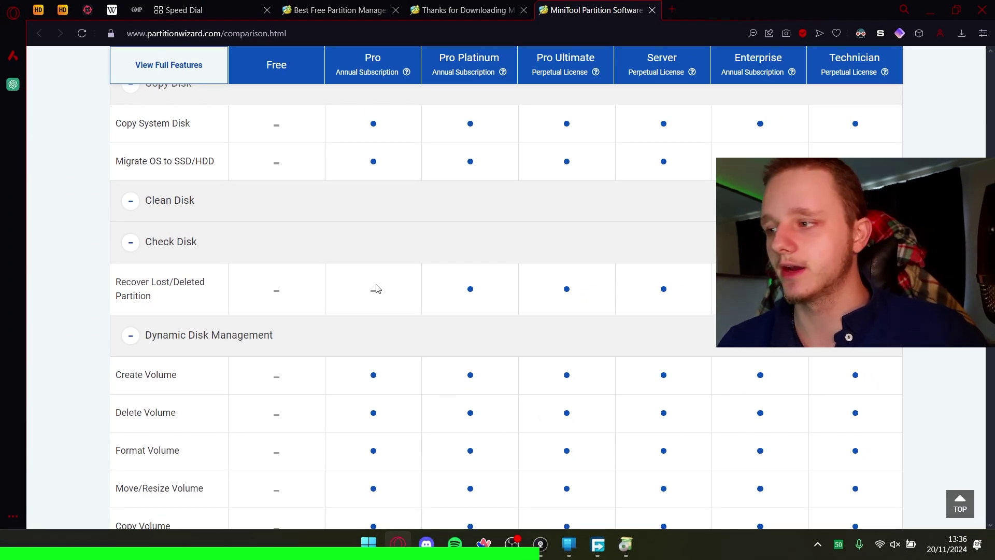
- Review the remaining edition rows and prices, then bring the setup window back into place
{"action": "scroll", "coordinate": [377, 286], "scroll_direction": "down", "scroll_amount": 1}
{"action": "scroll", "coordinate": [389, 212], "scroll_direction": "down", "scroll_amount": 5}
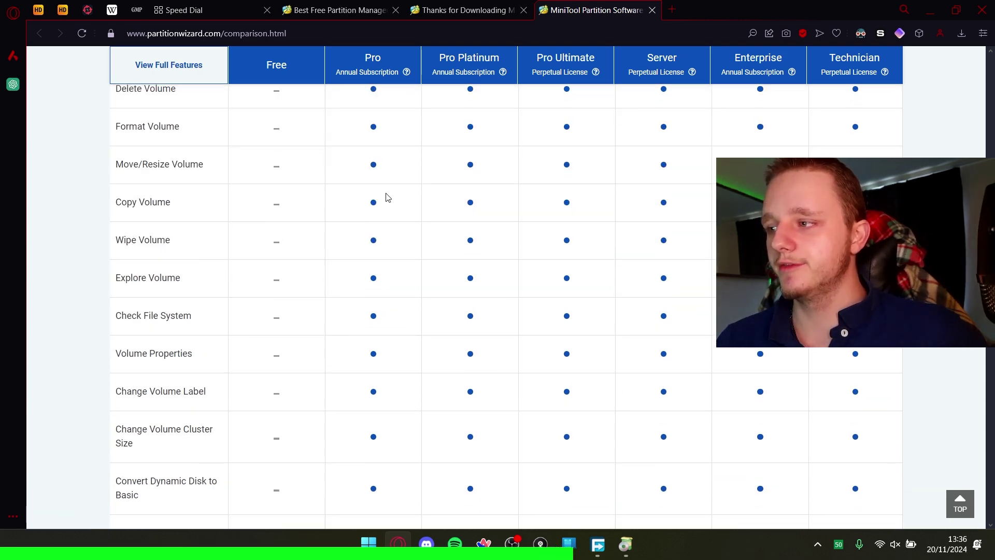
{"action": "scroll", "coordinate": [389, 233], "scroll_direction": "down", "scroll_amount": 9}
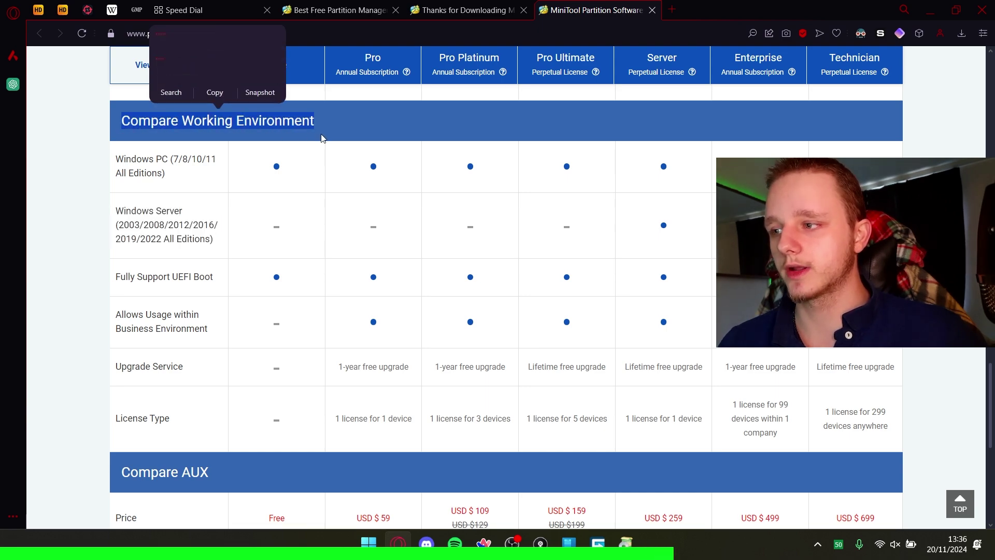
{"action": "left_click", "coordinate": [361, 138]}
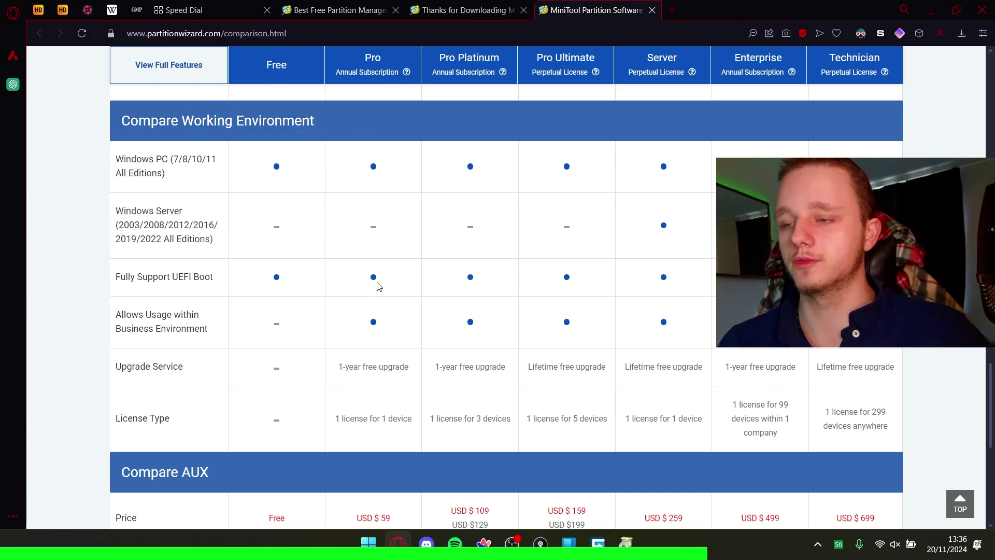
{"action": "scroll", "coordinate": [519, 246], "scroll_direction": "up", "scroll_amount": 2}
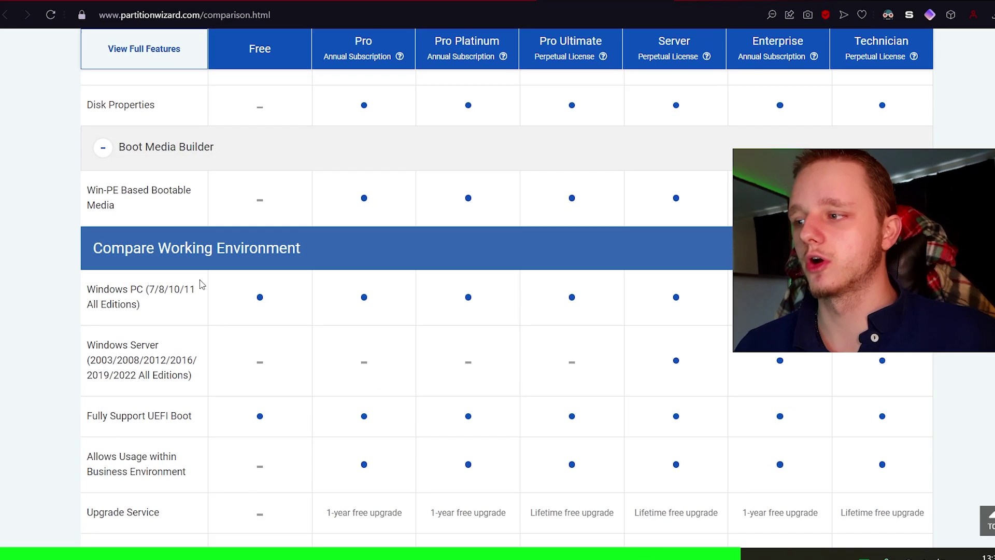
{"action": "left_click_drag", "start_coordinate": [112, 283], "coordinate": [176, 311]}
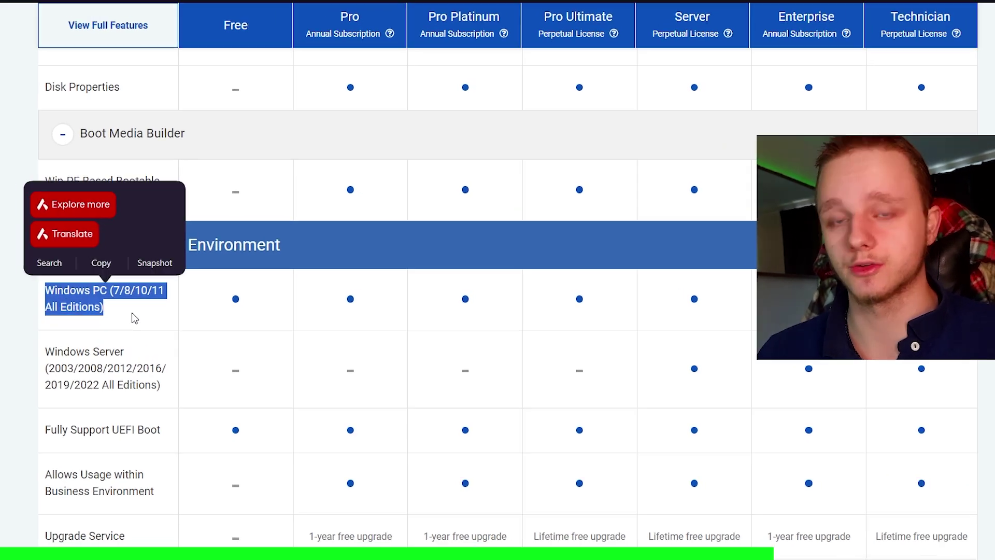
{"action": "left_click", "coordinate": [284, 301]}
{"action": "scroll", "coordinate": [328, 272], "scroll_direction": "down", "scroll_amount": 2}
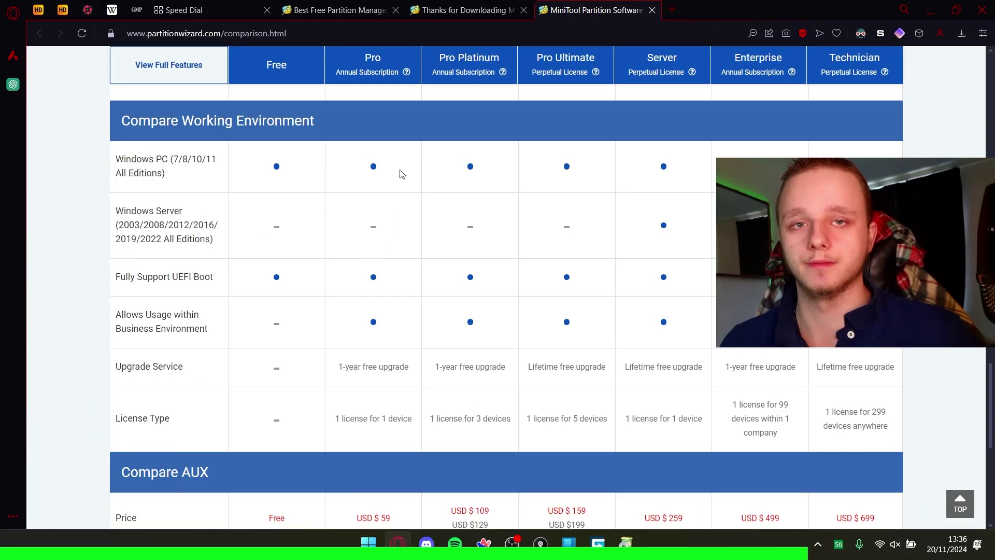
{"action": "scroll", "coordinate": [356, 265], "scroll_direction": "down", "scroll_amount": 5}
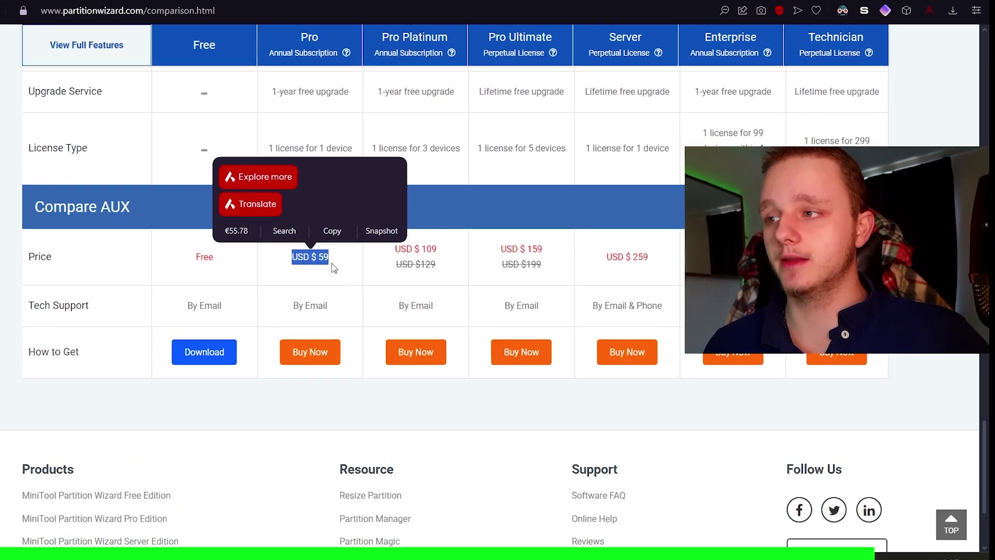
{"action": "left_click_drag", "start_coordinate": [267, 52], "coordinate": [325, 55]}
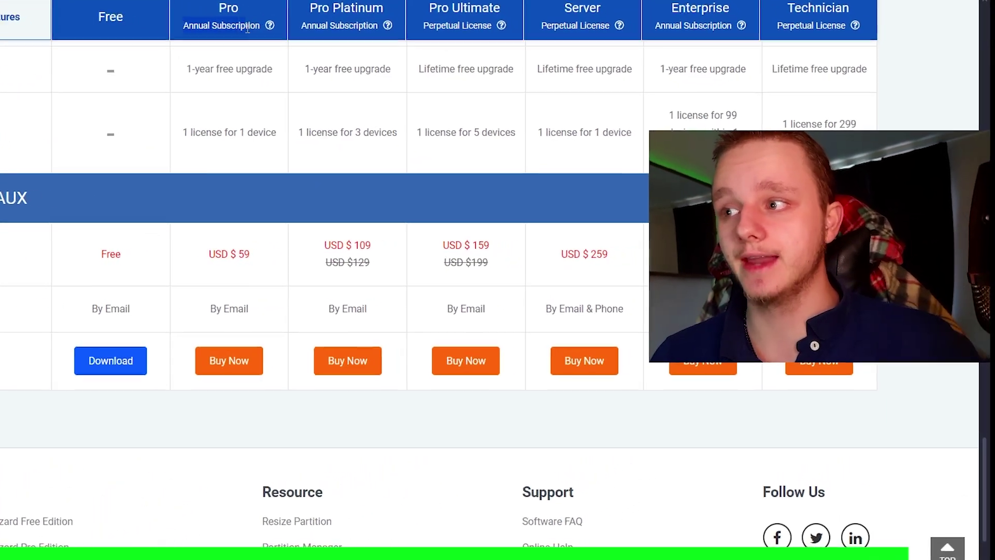
{"action": "scroll", "coordinate": [197, 238], "scroll_direction": "up", "scroll_amount": 12}
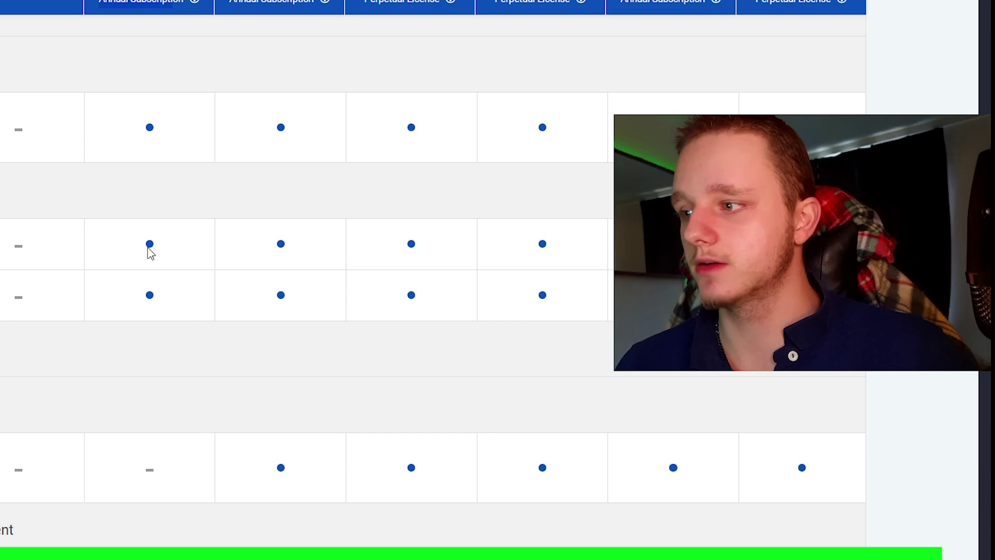
{"action": "scroll", "coordinate": [129, 256], "scroll_direction": "down", "scroll_amount": 8}
{"action": "scroll", "coordinate": [111, 311], "scroll_direction": "up", "scroll_amount": 15}
{"action": "scroll", "coordinate": [70, 313], "scroll_direction": "down", "scroll_amount": 10}
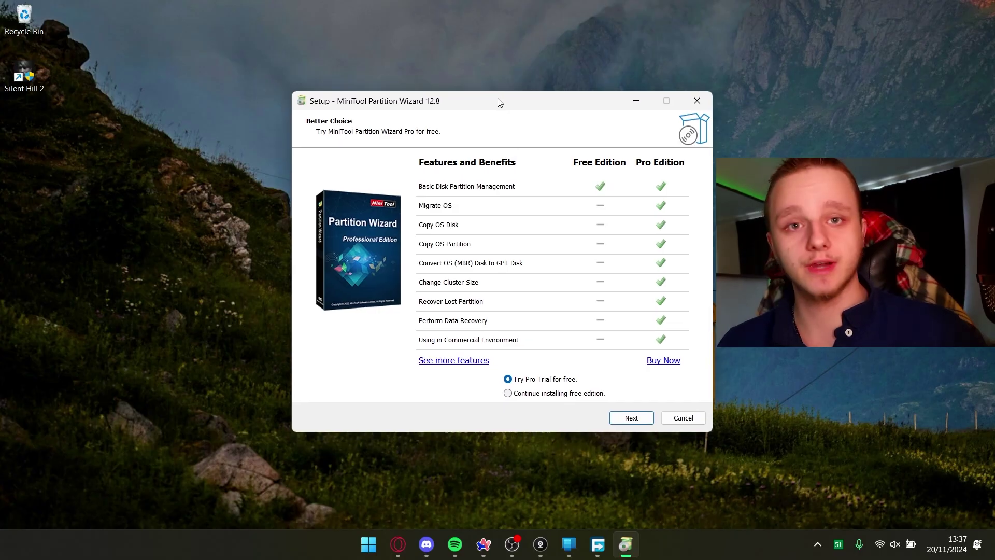
{"action": "mouse_move", "coordinate": [497, 102]}
{"action": "left_mouse_down"}
{"action": "mouse_move", "coordinate": [462, 100]}
{"action": "mouse_move", "coordinate": [488, 112]}
{"action": "left_mouse_up"}
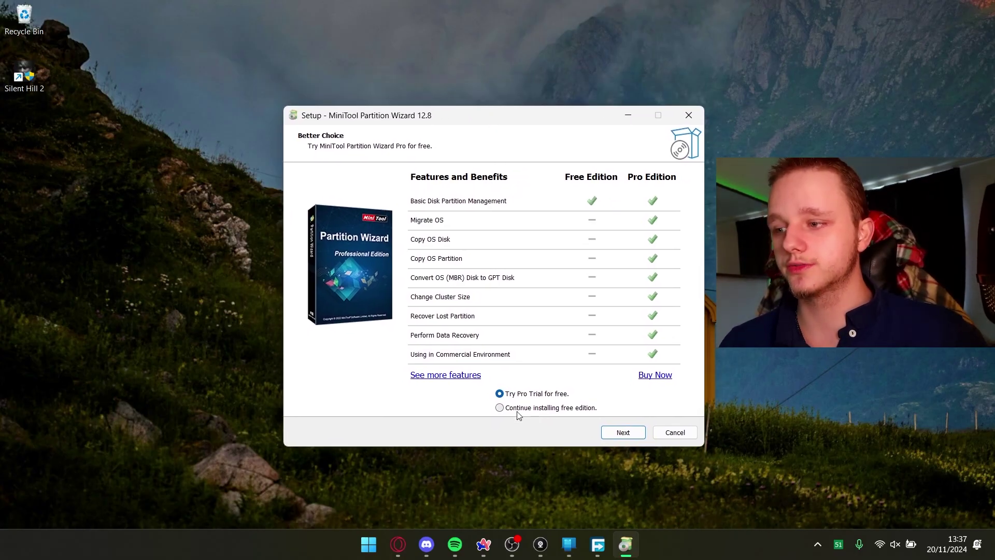
- Continue with the free edition and decline the Customer Experience Improvement Program
{"action": "left_click_drag", "start_coordinate": [554, 127], "coordinate": [521, 101]}
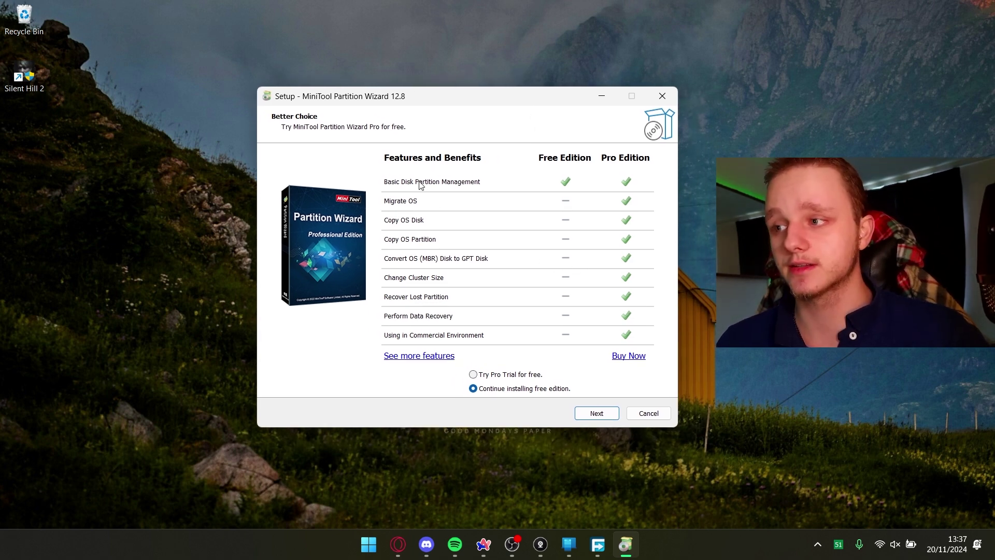
{"action": "left_click", "coordinate": [598, 415]}
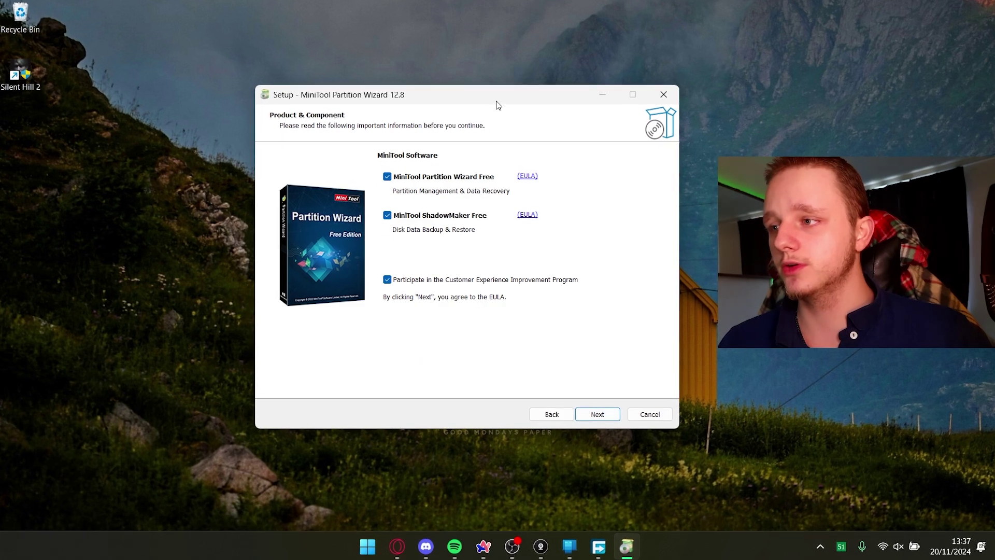
{"action": "left_click_drag", "start_coordinate": [495, 101], "coordinate": [502, 119]}
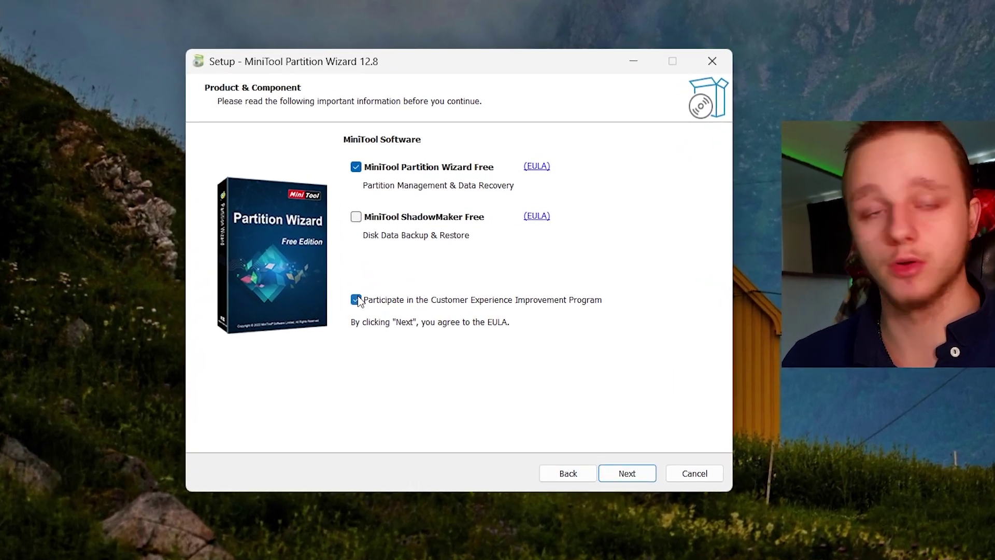
{"action": "left_click", "coordinate": [352, 300]}
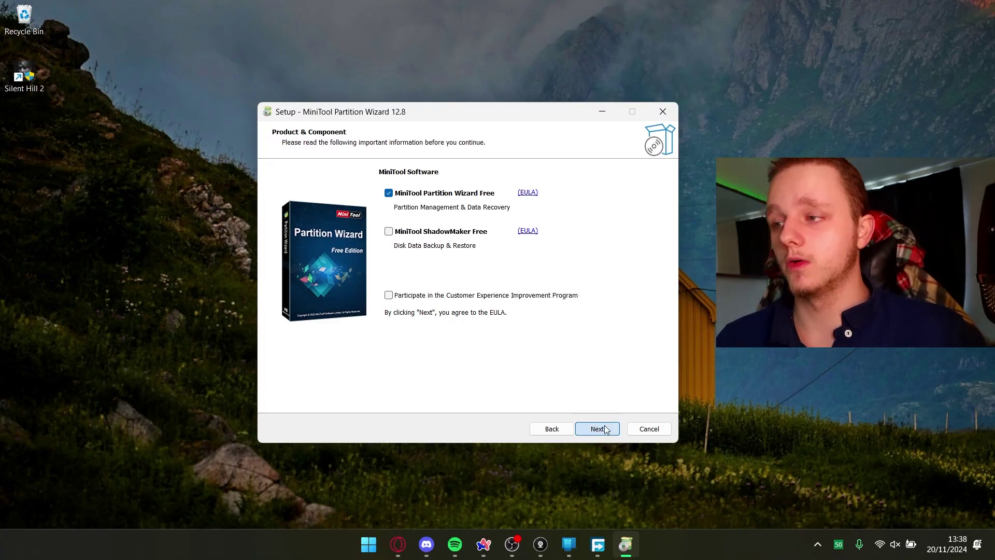
{"action": "left_click", "coordinate": [607, 428]}
- Install into the existing C:\Program Files\MiniTool Partition Wizard 12 folder and finish with launch enabled
{"action": "left_click_drag", "start_coordinate": [459, 116], "coordinate": [495, 117]}
{"action": "left_click", "coordinate": [638, 422]}
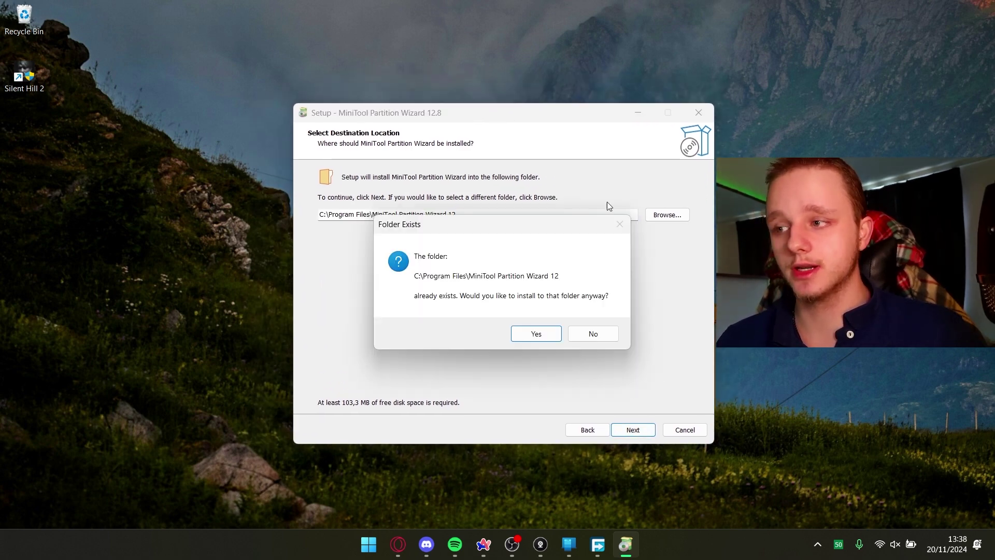
{"action": "left_click_drag", "start_coordinate": [505, 235], "coordinate": [503, 241]}
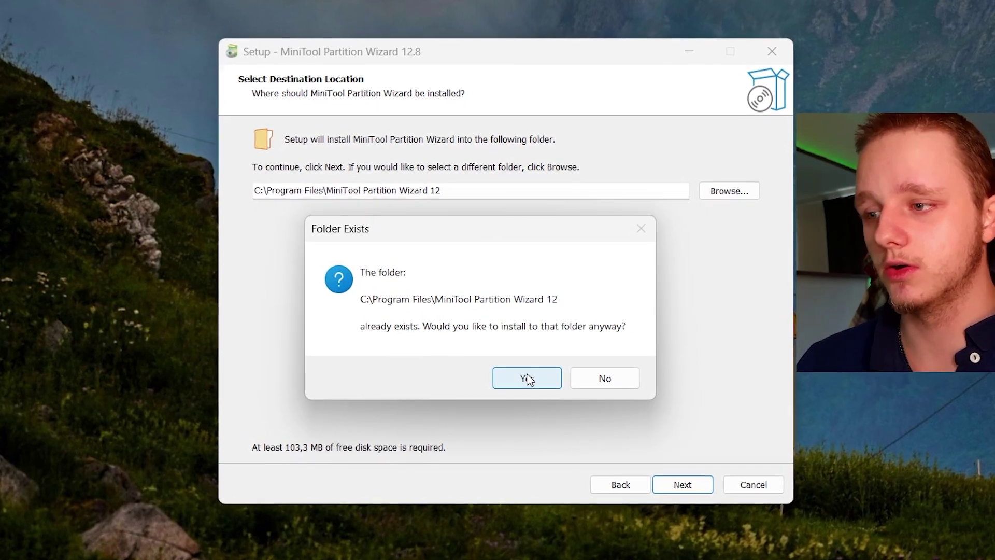
{"action": "left_click", "coordinate": [551, 374]}
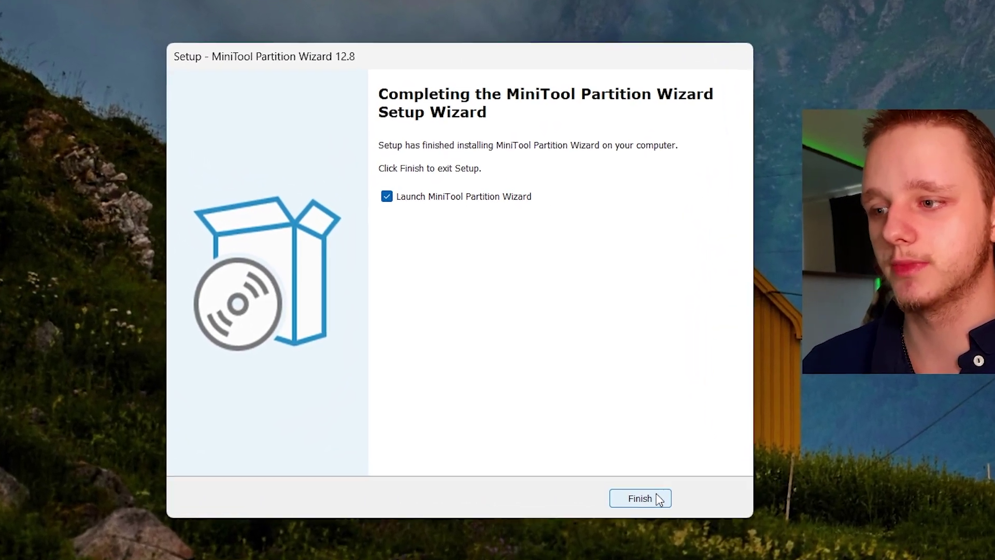
{"action": "left_click", "coordinate": [654, 500]}
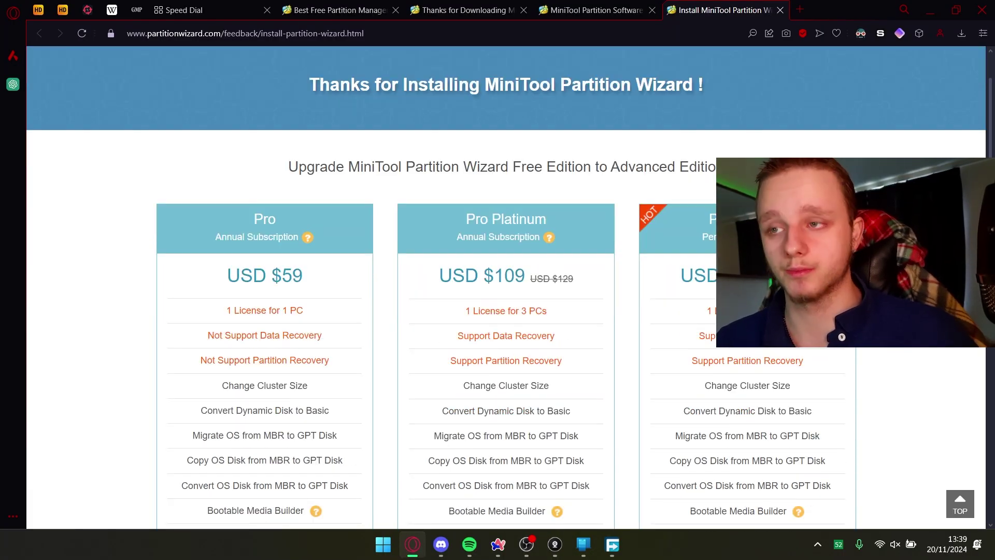
- Start Partition Wizard from the desktop shortcut, dismissing the error message and System Booster promotion
{"action": "left_click", "coordinate": [929, 10]}
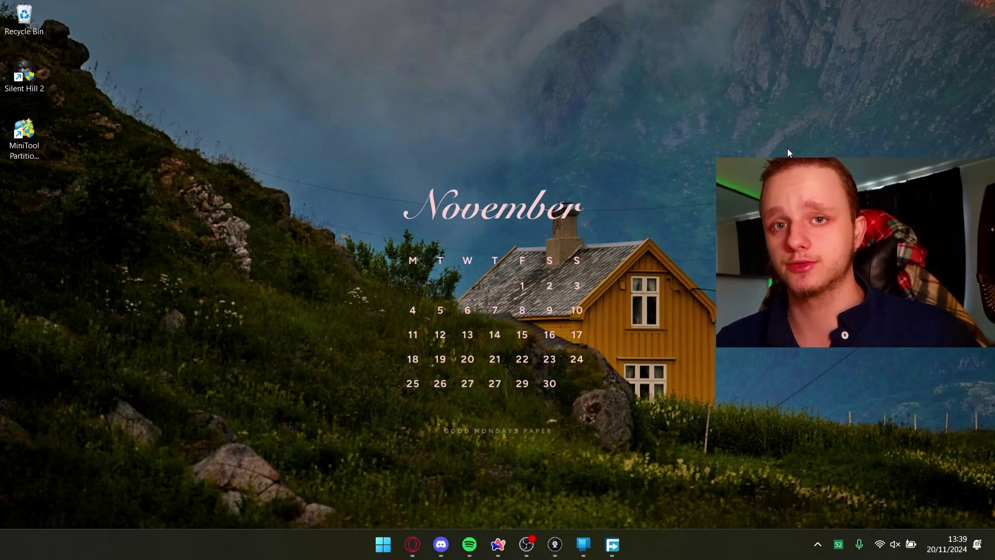
{"action": "left_click", "coordinate": [13, 145]}
{"action": "double_click", "coordinate": [13, 145]}
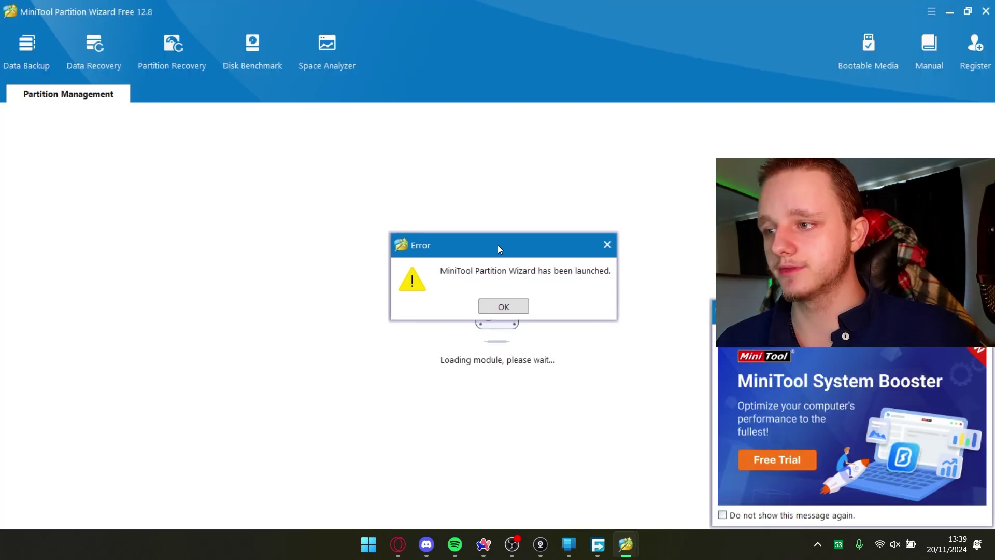
{"action": "left_click_drag", "start_coordinate": [497, 244], "coordinate": [504, 218]}
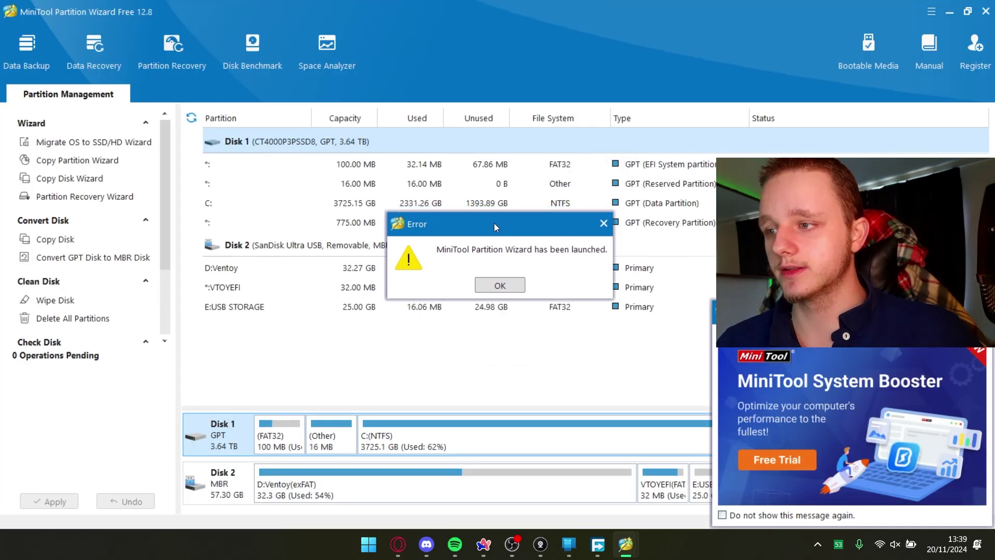
{"action": "left_click", "coordinate": [505, 275]}
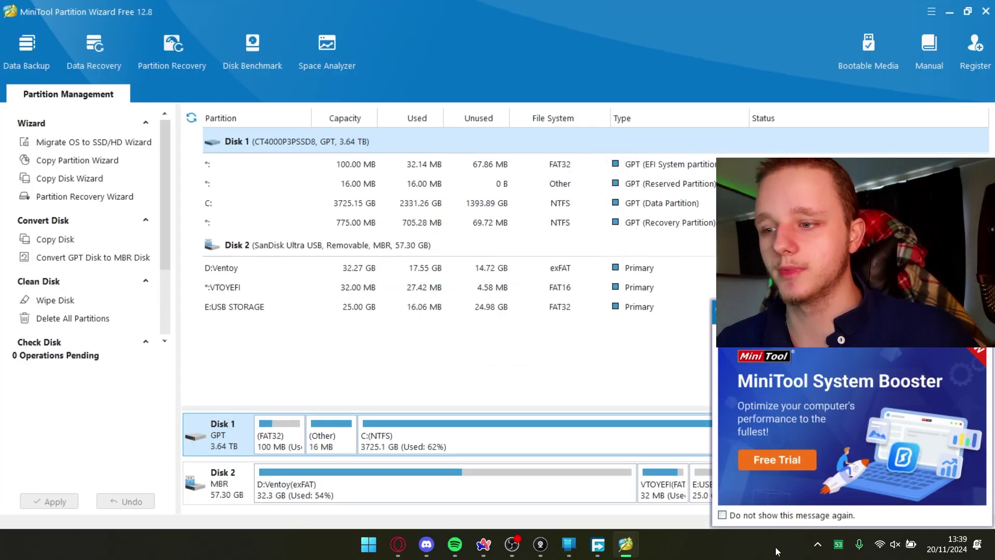
{"action": "left_click_drag", "start_coordinate": [779, 517], "coordinate": [574, 482]}
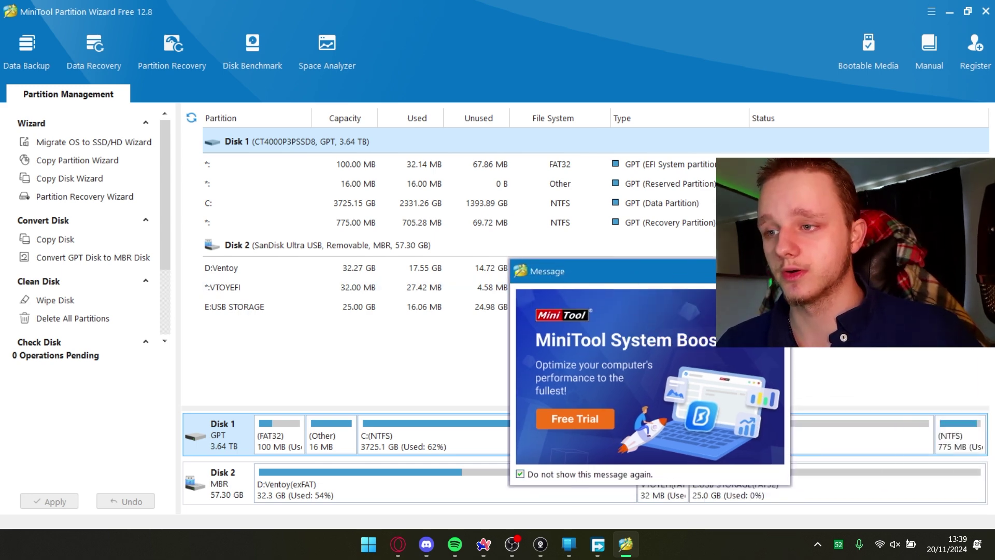
{"action": "key", "text": "Escape"}
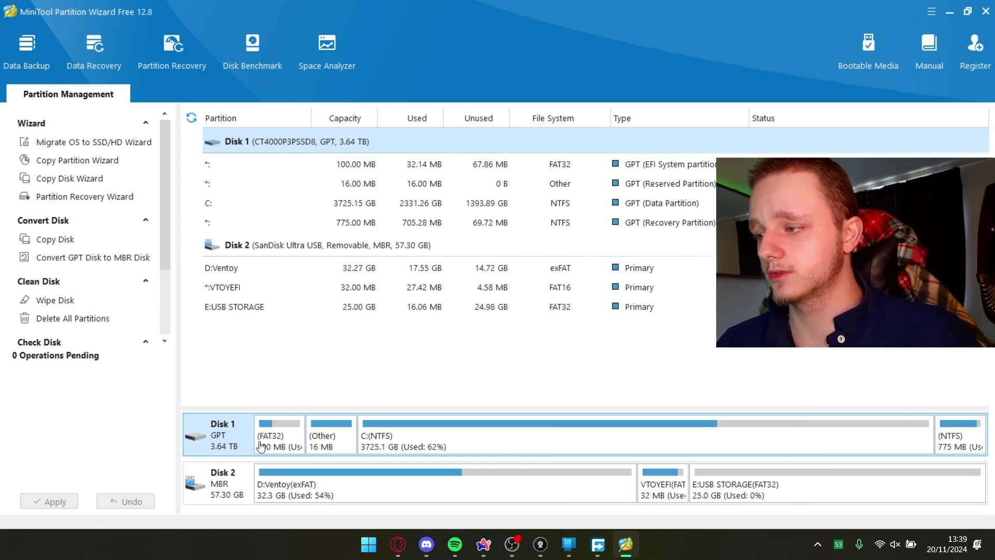
- Select USB Disk 2 and view the VTOYEFI partition's operations without choosing any
{"action": "left_click", "coordinate": [228, 477]}
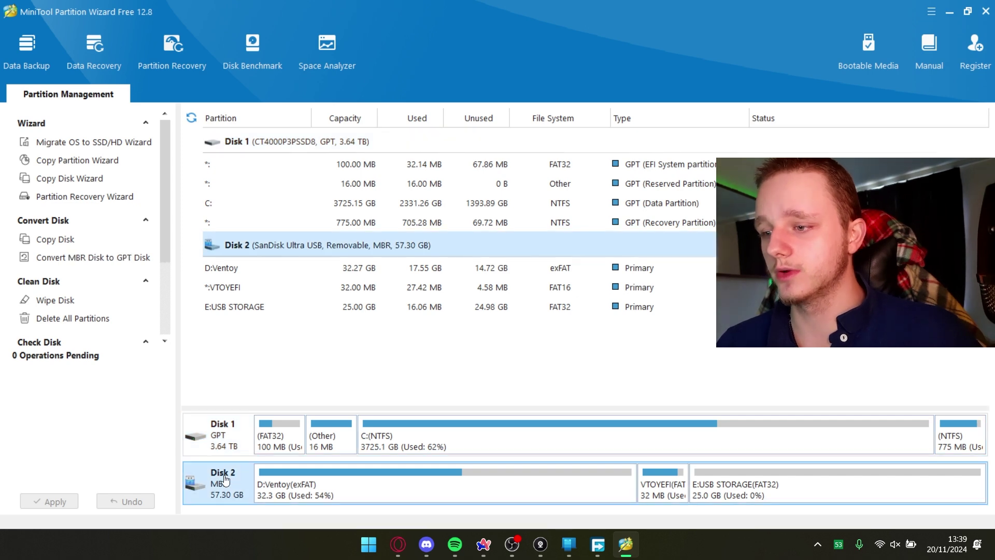
{"action": "left_click", "coordinate": [667, 497]}
{"action": "right_click", "coordinate": [663, 489]}
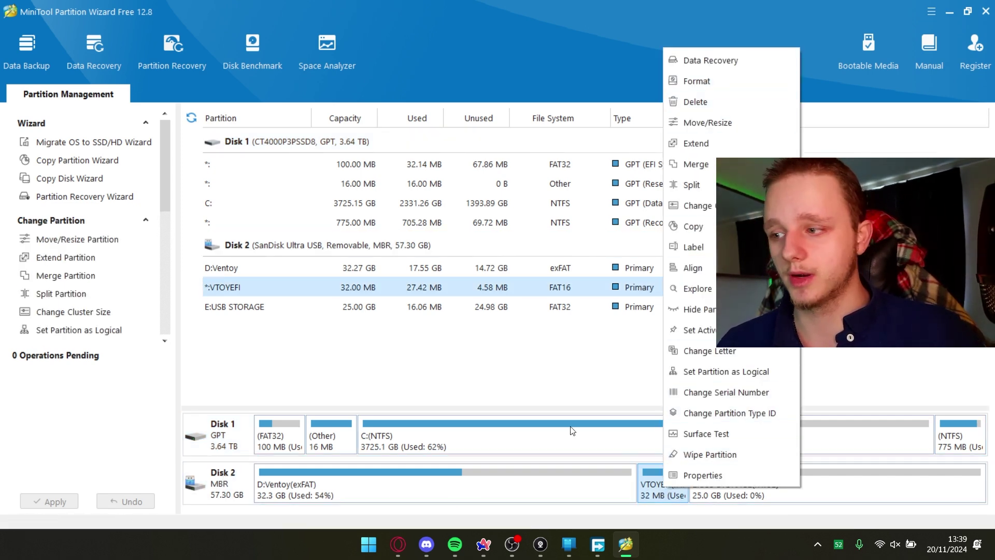
{"action": "key", "text": "Escape"}
{"action": "left_click_drag", "start_coordinate": [356, 409], "coordinate": [355, 305]}
{"action": "key", "text": "super"}
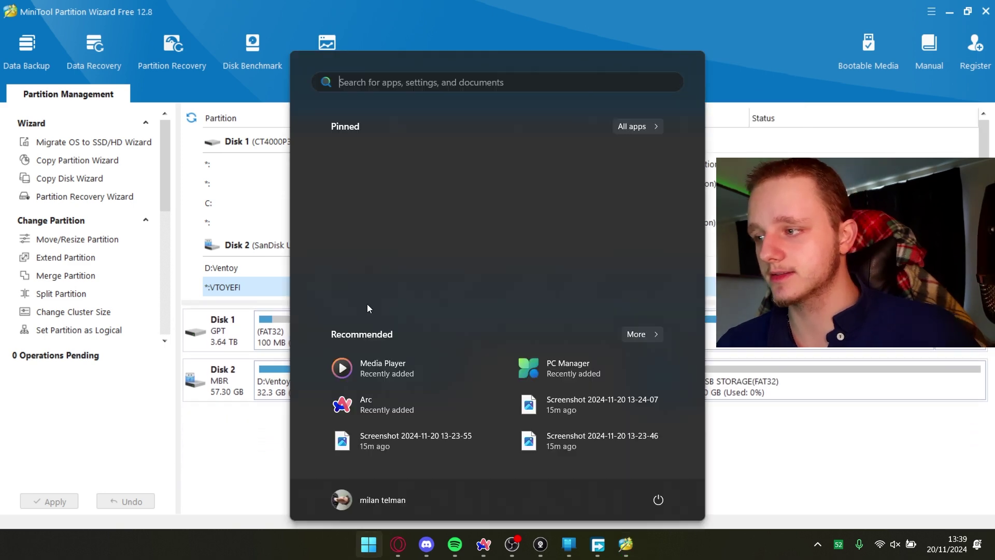
{"action": "type", "text": "disk"}
{"action": "key", "text": "Return"}
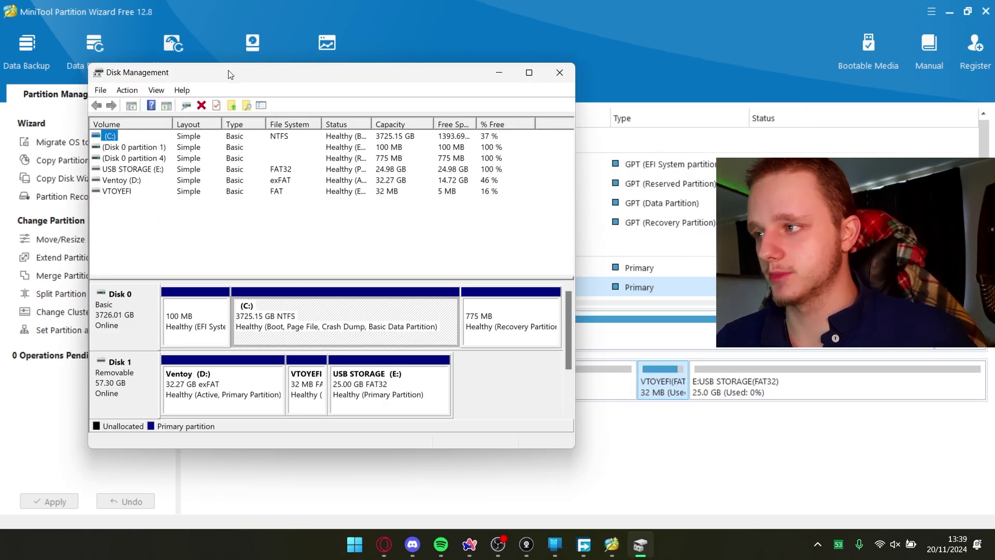
{"action": "left_click_drag", "start_coordinate": [228, 74], "coordinate": [174, 47]}
{"action": "left_click", "coordinate": [57, 300]}
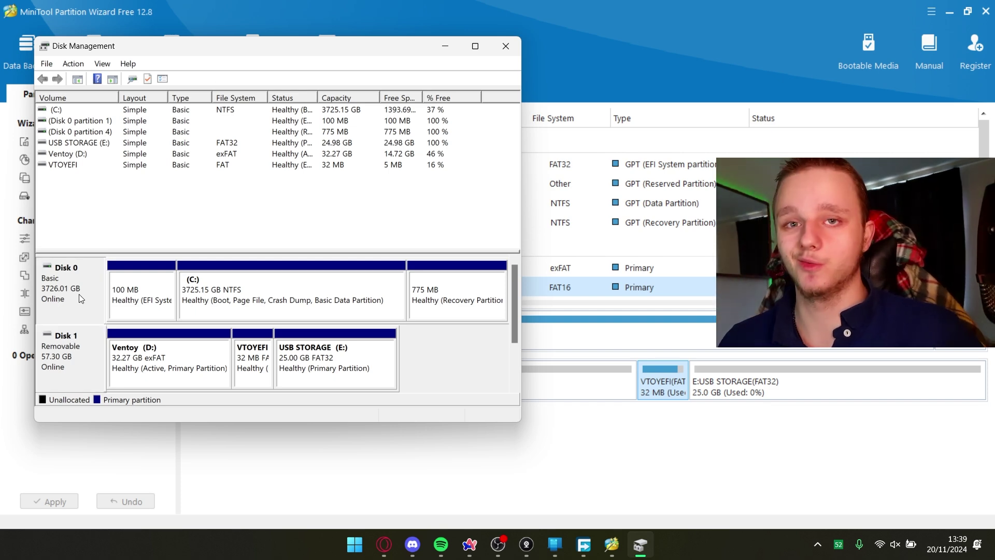
{"action": "left_click", "coordinate": [631, 485]}
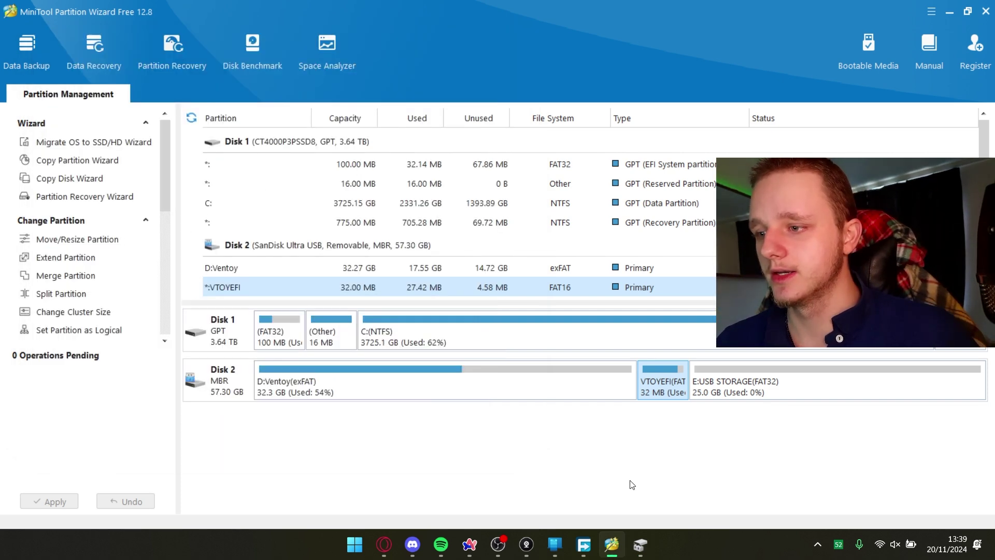
- Select Disk 2 and preview D:Ventoy's resize settings, closing them unchanged
{"action": "left_click", "coordinate": [226, 344]}
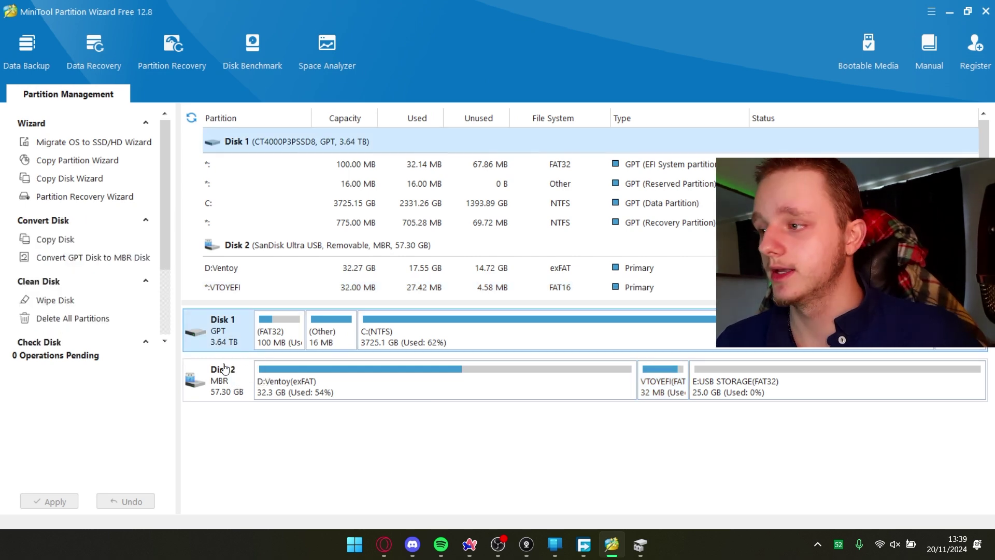
{"action": "left_click", "coordinate": [226, 370]}
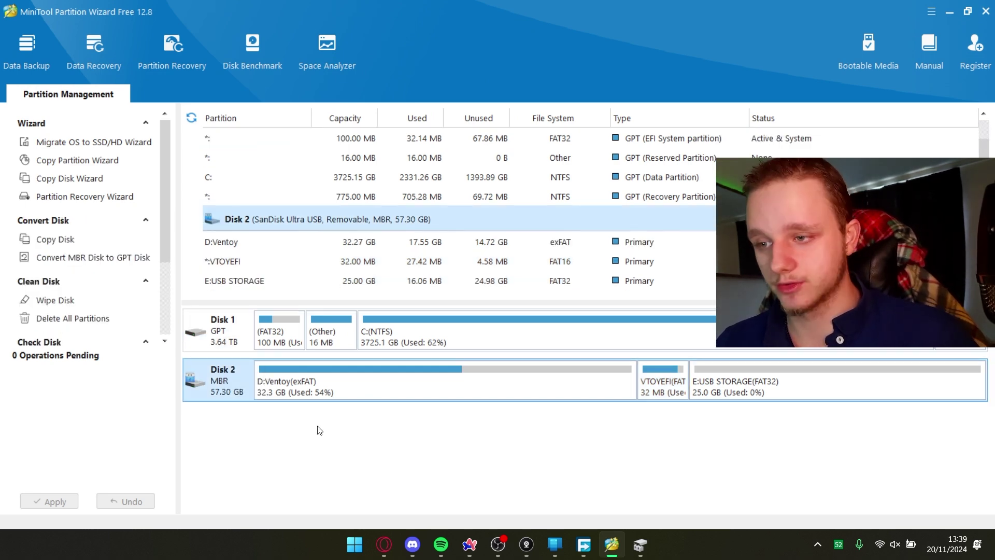
{"action": "left_click", "coordinate": [380, 395]}
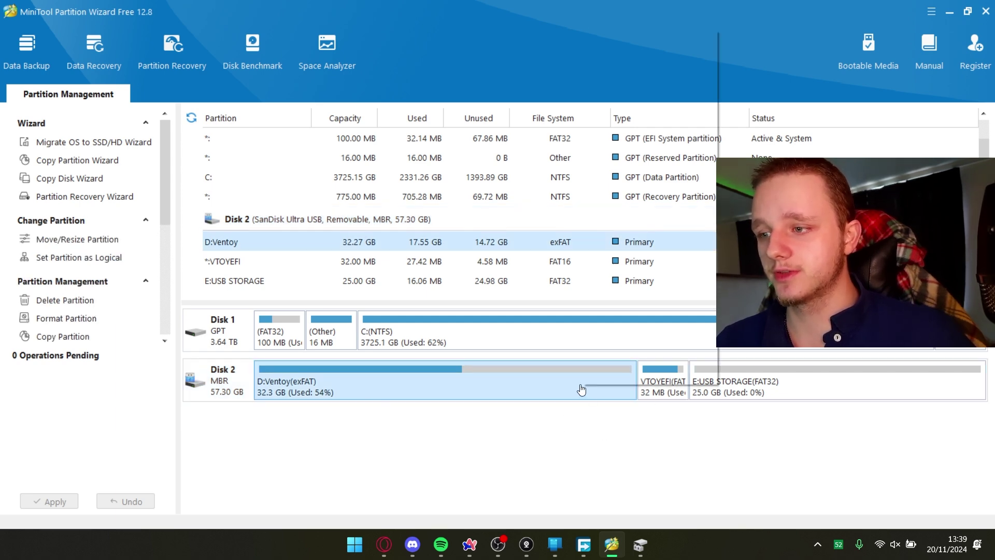
{"action": "right_click", "coordinate": [580, 384]}
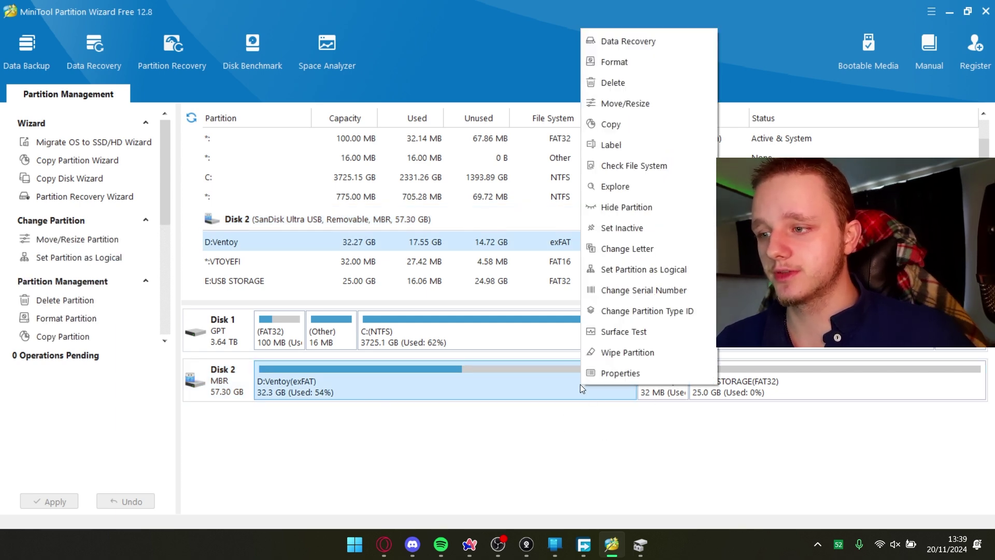
{"action": "left_click", "coordinate": [622, 106]}
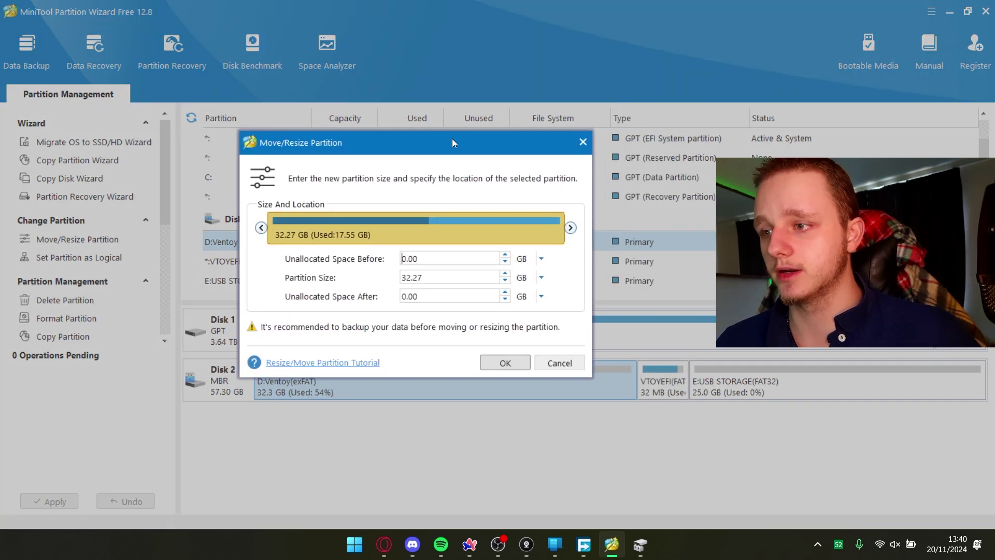
{"action": "left_click", "coordinate": [584, 154]}
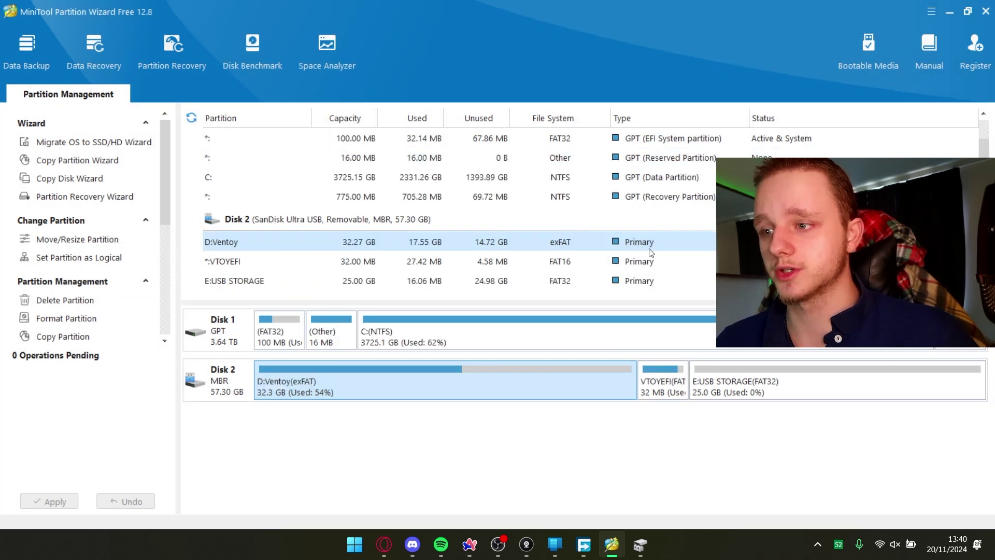
- Delete the E:USB STORAGE partition
{"action": "left_click", "coordinate": [707, 386]}
{"action": "right_click", "coordinate": [737, 394]}
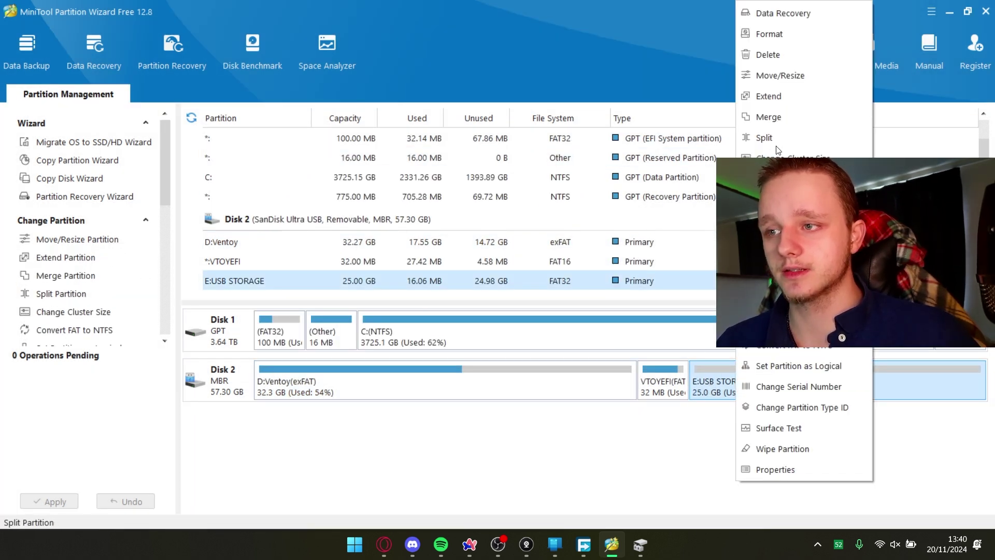
{"action": "left_click", "coordinate": [767, 55]}
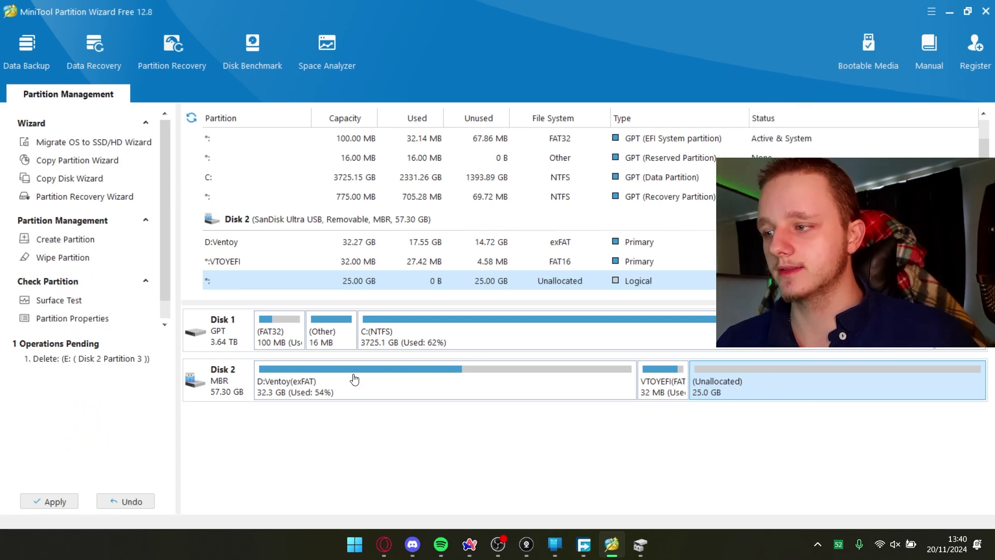
- Reopen D:Ventoy's resize settings and close them without changes
{"action": "left_click", "coordinate": [345, 393]}
{"action": "right_click", "coordinate": [363, 374]}
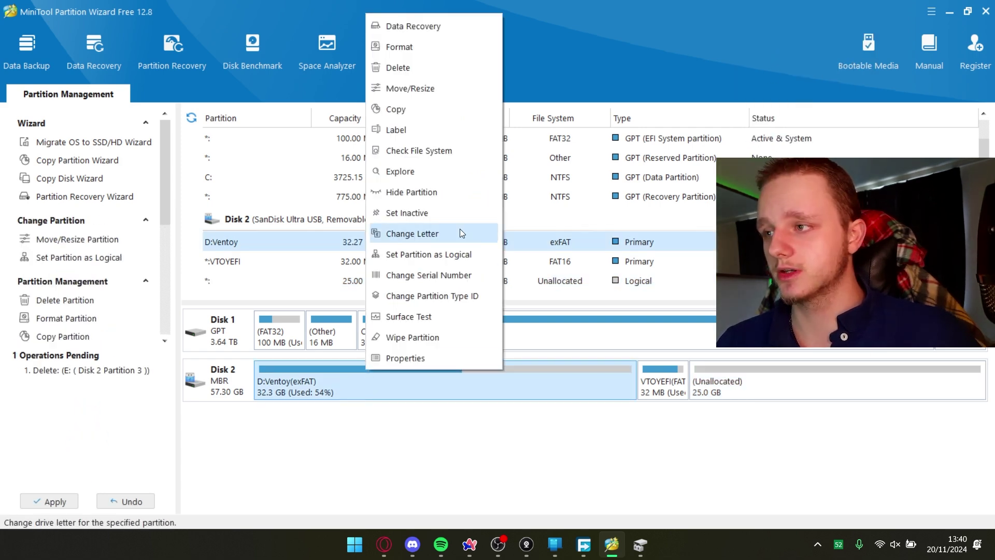
{"action": "left_click", "coordinate": [412, 92]}
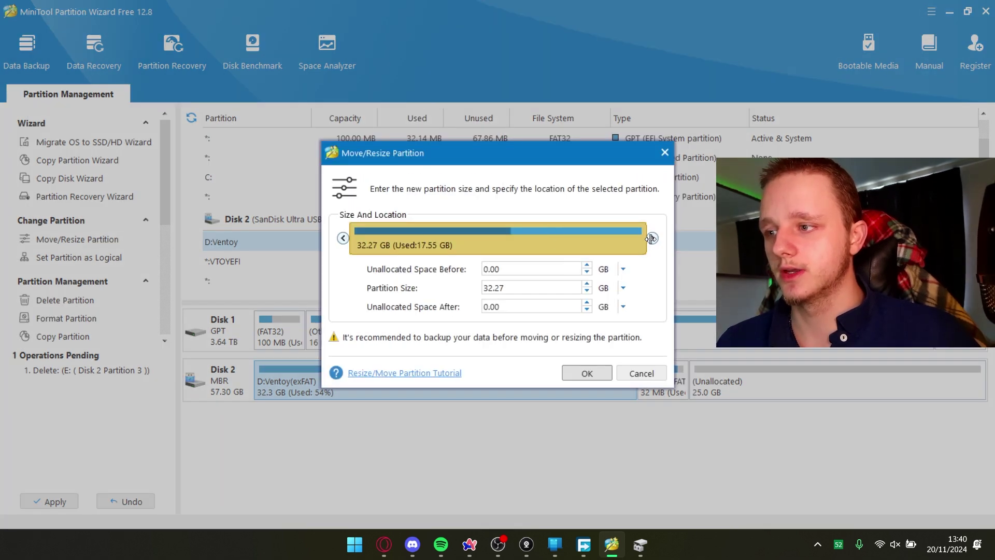
{"action": "left_click", "coordinate": [664, 153]}
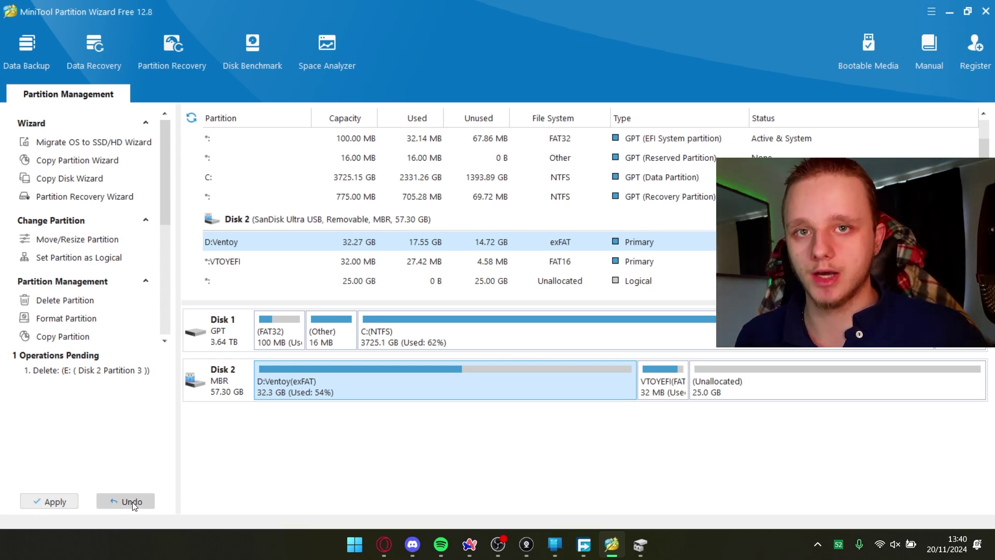
- In Disk Management, start deleting USB STORAGE (E:), answer No, and close the window
{"action": "left_click", "coordinate": [638, 550]}
{"action": "left_click", "coordinate": [324, 378]}
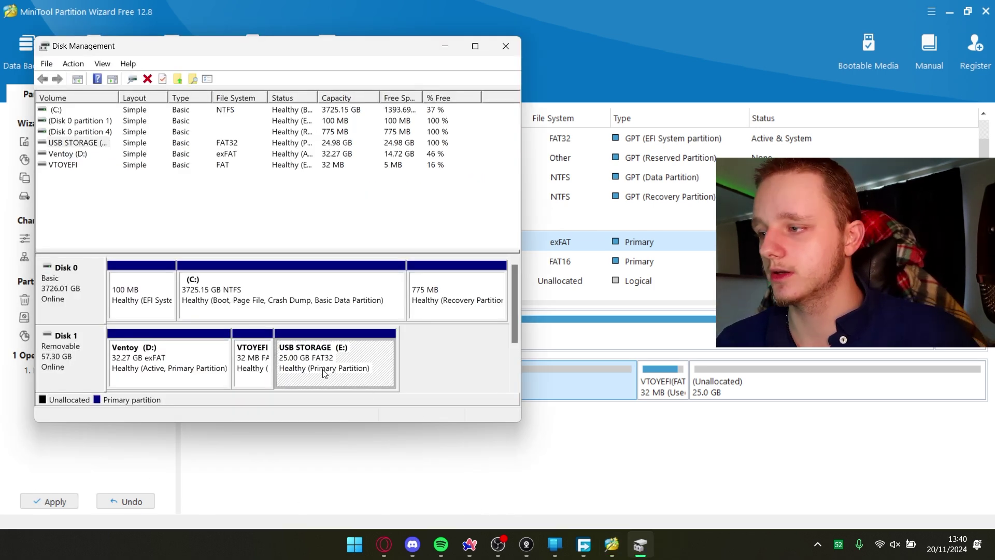
{"action": "right_click", "coordinate": [322, 380]}
{"action": "left_click", "coordinate": [400, 320]}
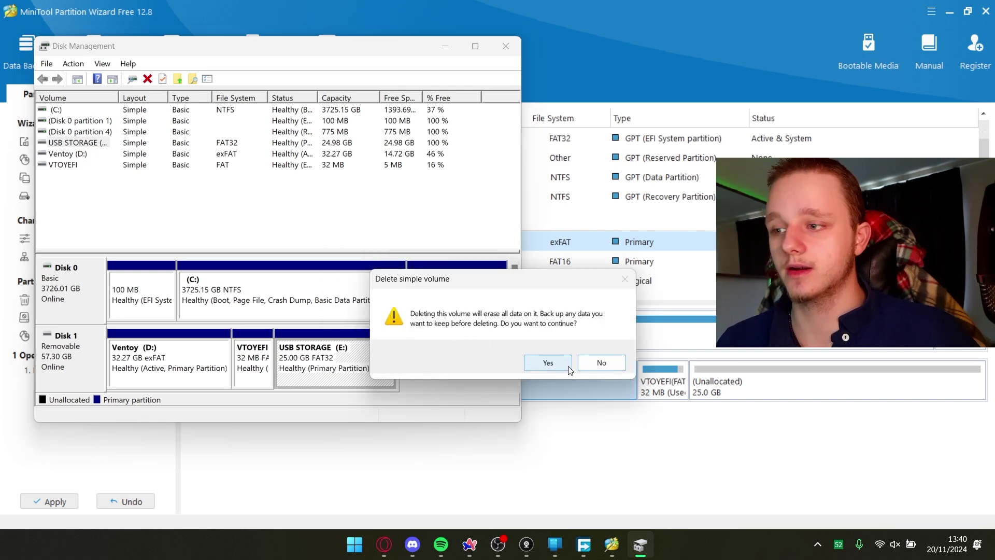
{"action": "left_click", "coordinate": [601, 362]}
{"action": "left_click", "coordinate": [505, 46]}
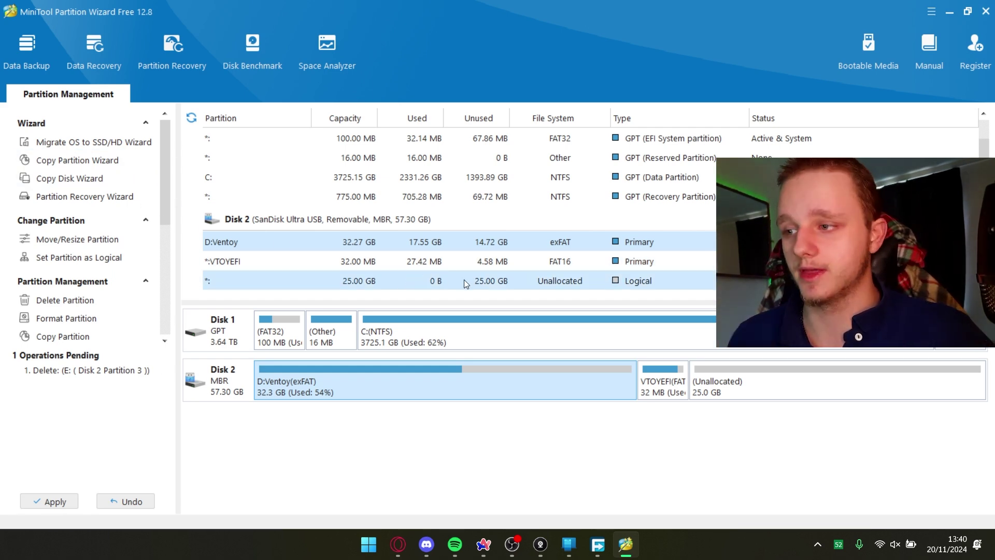
- Undo the pending deletion so the 25 GB E:USB STORAGE partition returns
{"action": "left_click", "coordinate": [728, 393]}
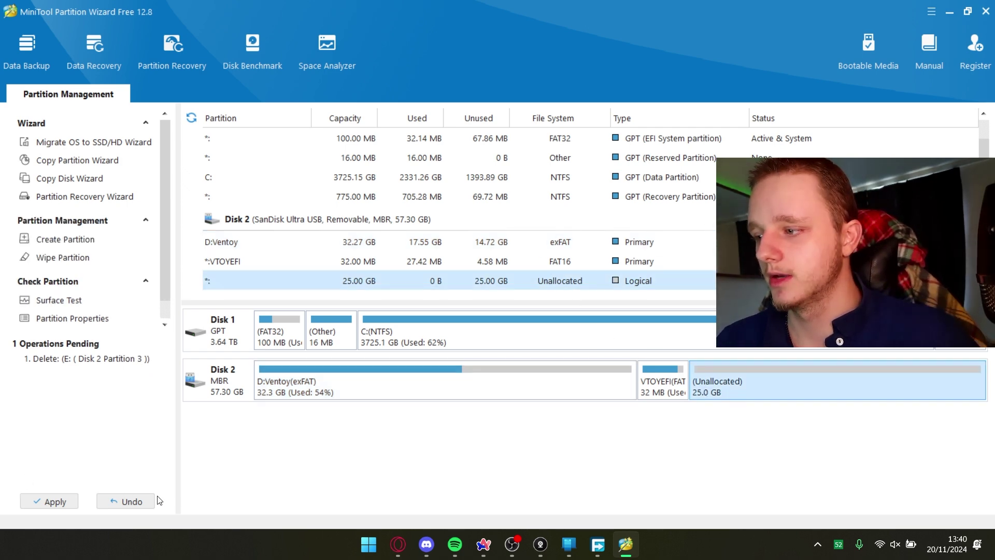
{"action": "left_click", "coordinate": [125, 501]}
{"action": "key", "text": "Up"}
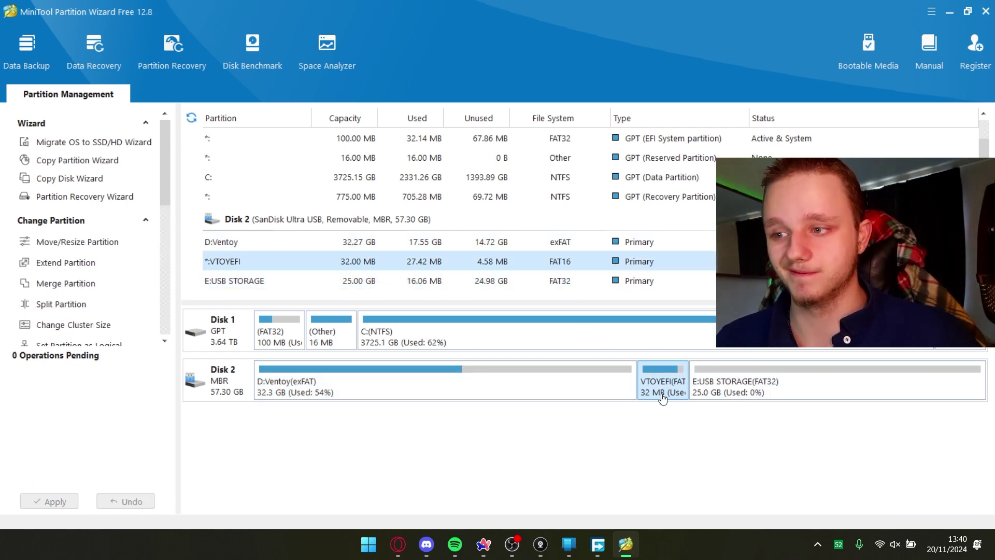
{"action": "key", "text": "Down"}
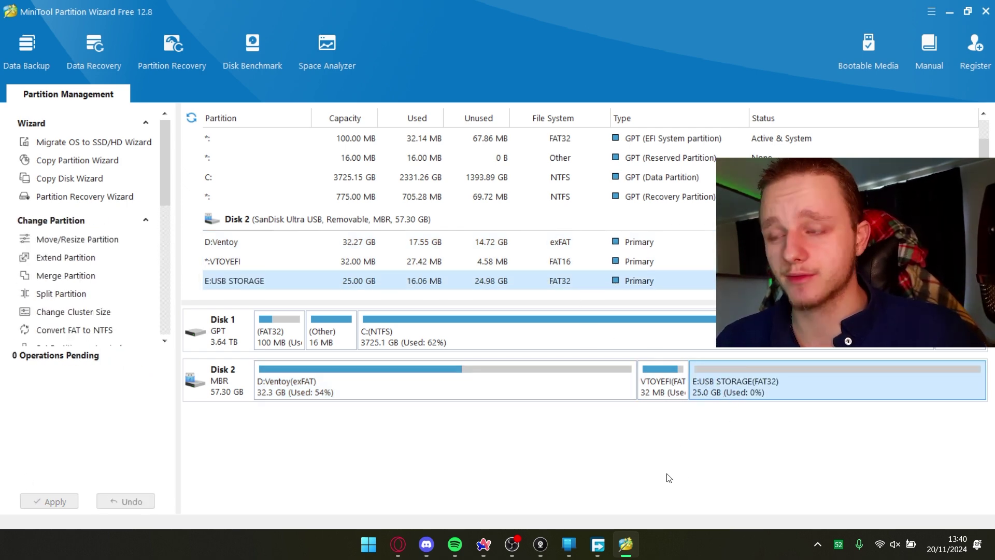
{"action": "right_click", "coordinate": [522, 381]}
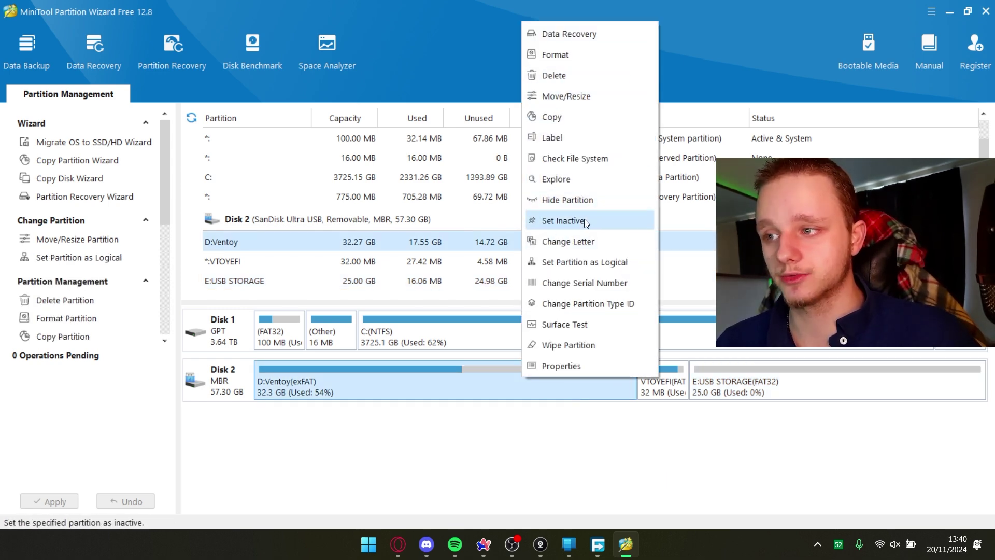
{"action": "right_click", "coordinate": [700, 385]}
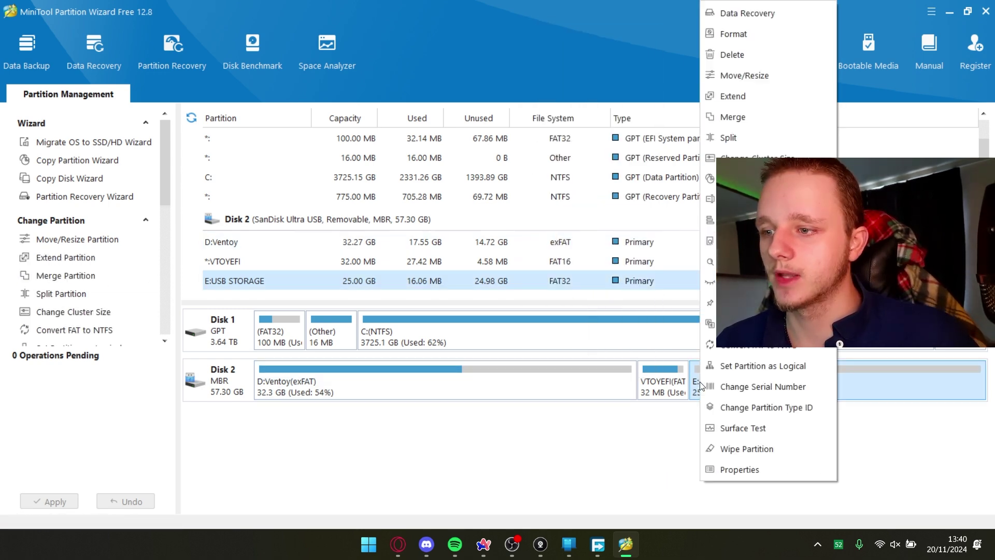
{"action": "left_click", "coordinate": [734, 118]}
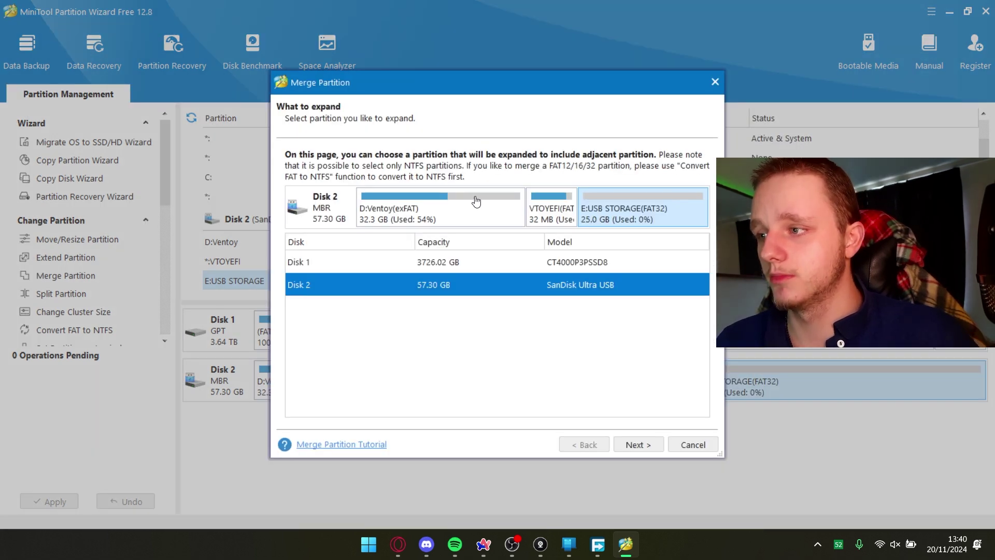
{"action": "left_click_drag", "start_coordinate": [440, 86], "coordinate": [460, 94]}
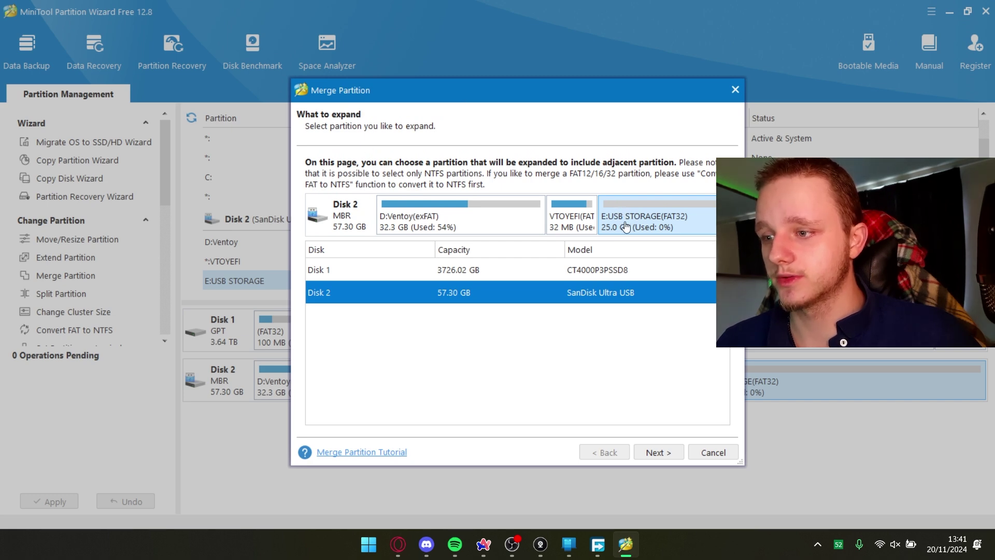
{"action": "left_click", "coordinate": [666, 450]}
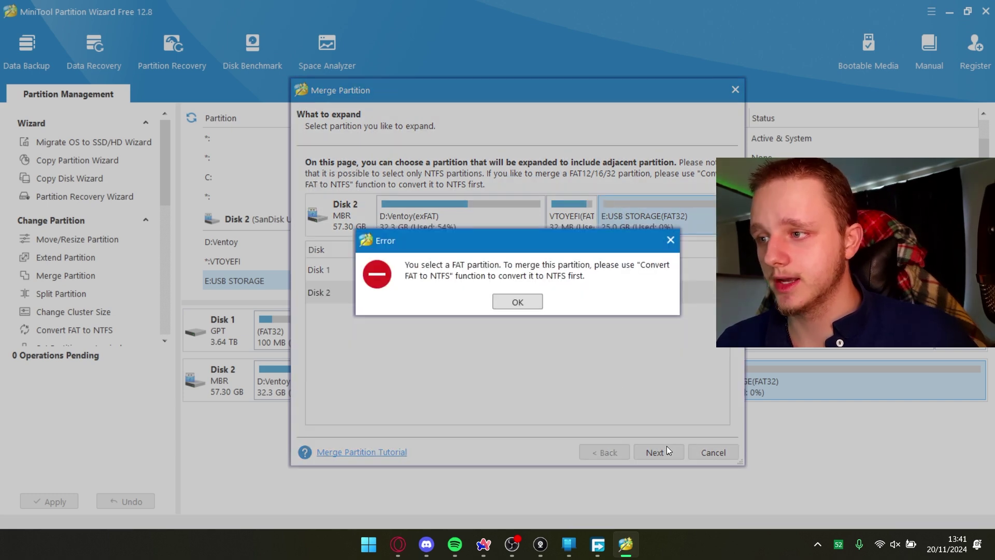
{"action": "left_click", "coordinate": [523, 301]}
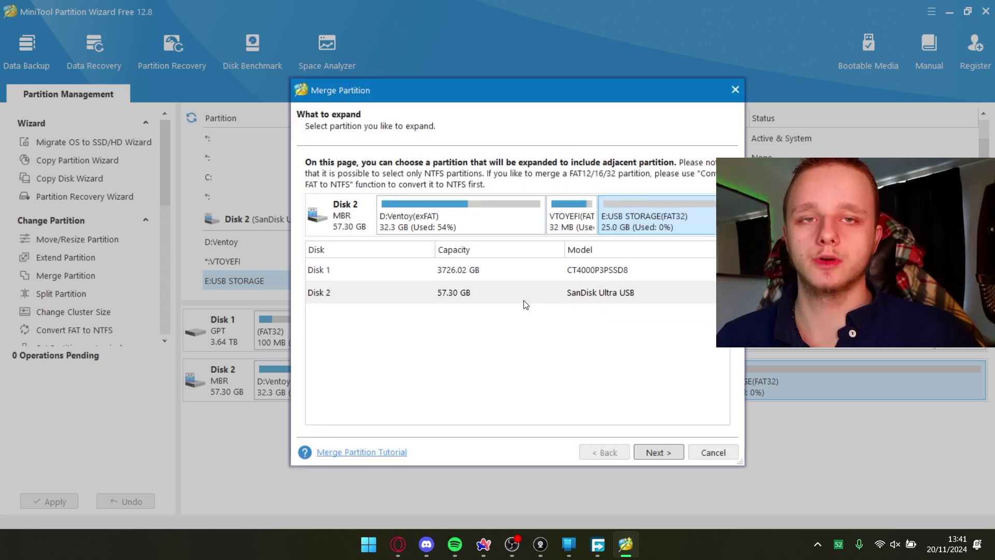
{"action": "left_click", "coordinate": [735, 90]}
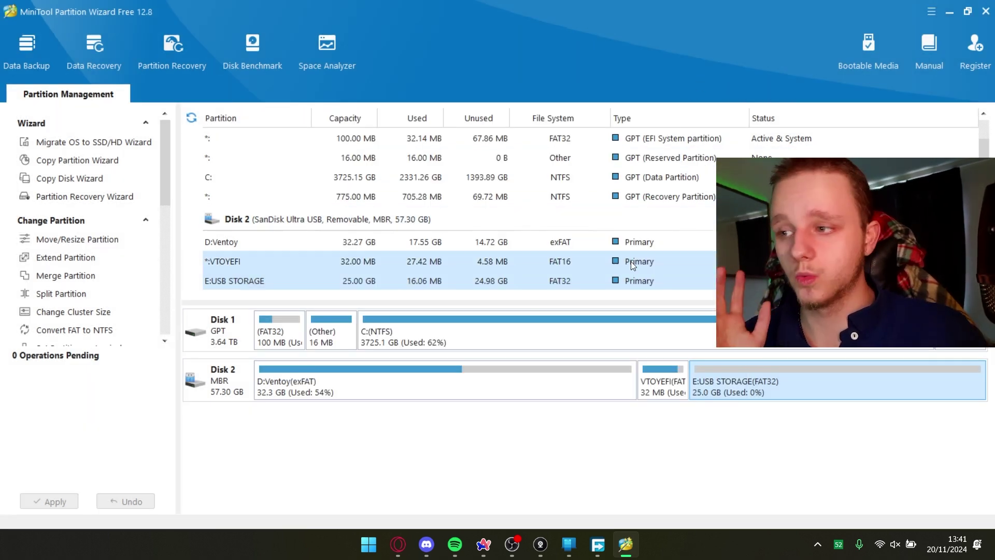
{"action": "left_click", "coordinate": [500, 337]}
{"action": "left_click", "coordinate": [579, 392]}
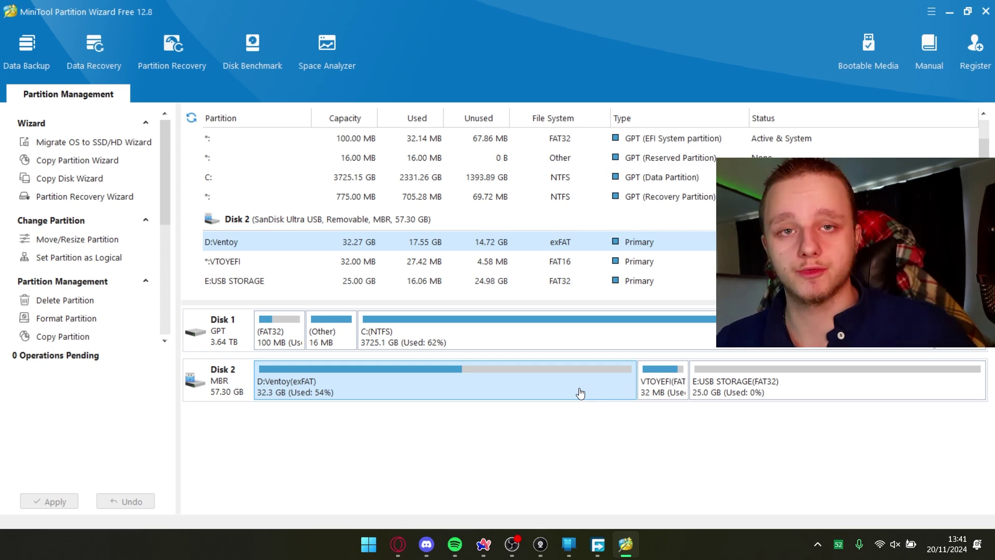
{"action": "key", "text": "Up"}
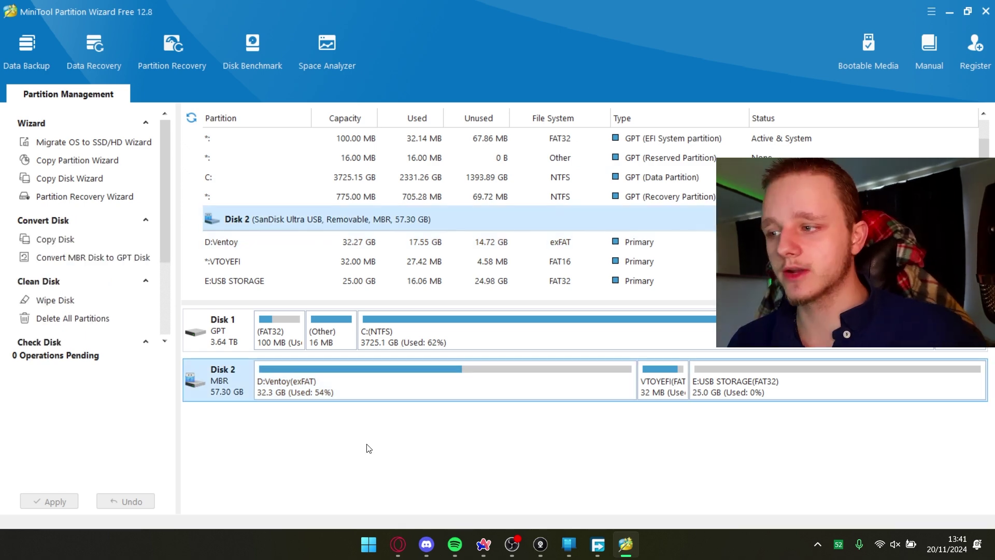
{"action": "key", "text": "Up"}
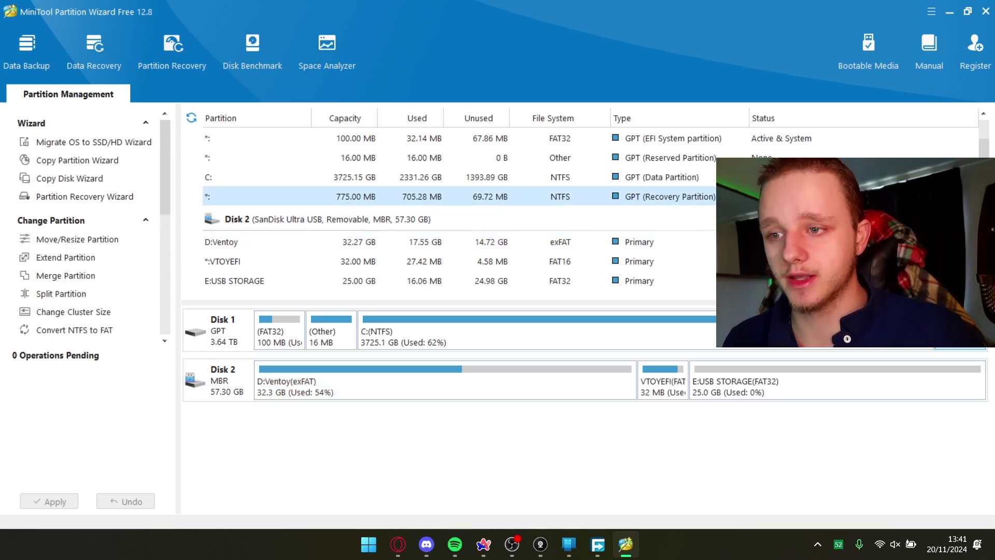
{"action": "right_click", "coordinate": [879, 141]}
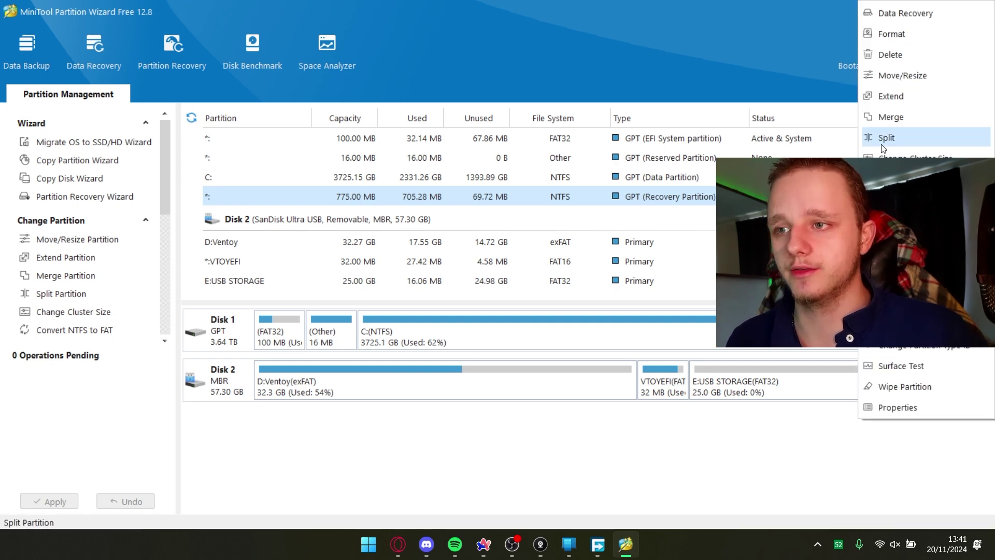
{"action": "key", "text": "Up"}
{"action": "key", "text": "Return"}
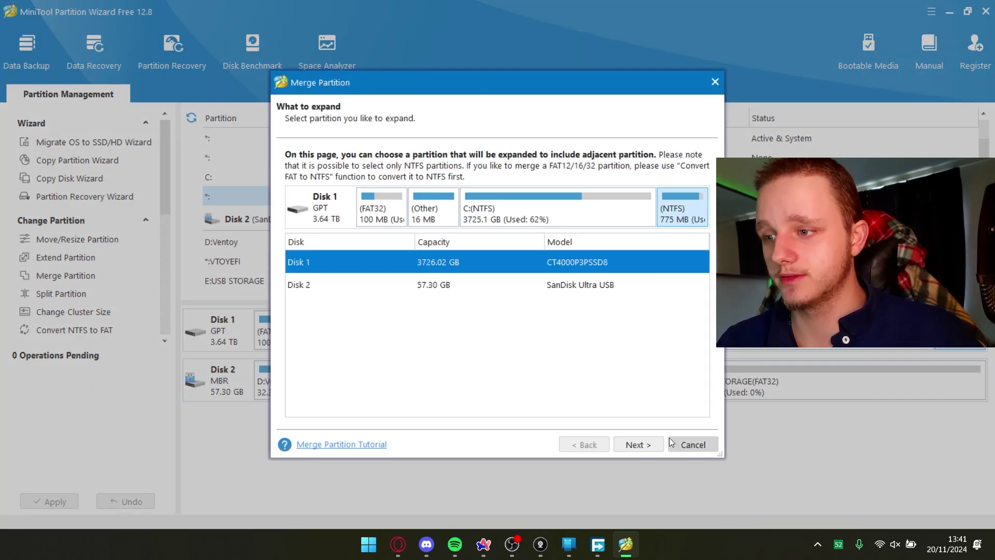
{"action": "left_click", "coordinate": [638, 446]}
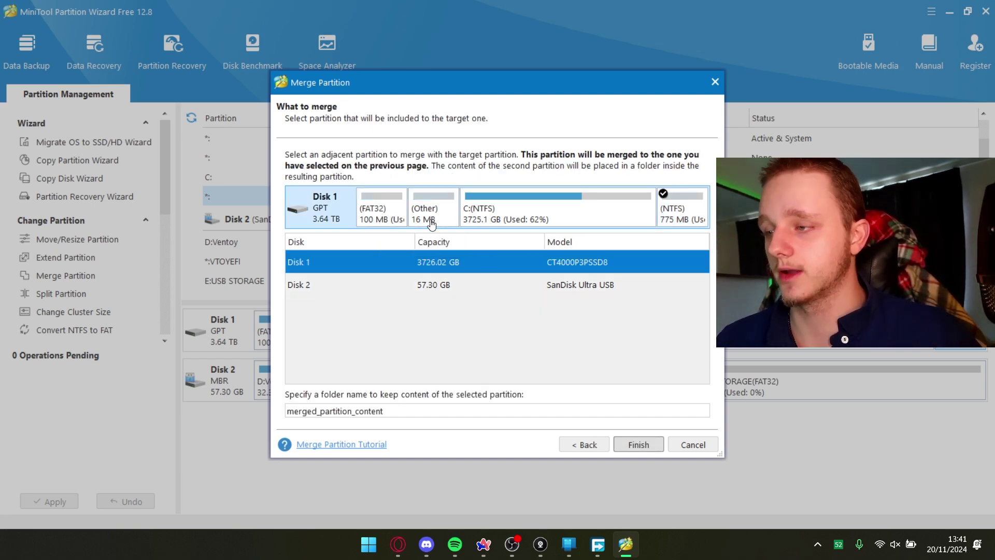
{"action": "left_click", "coordinate": [546, 214]}
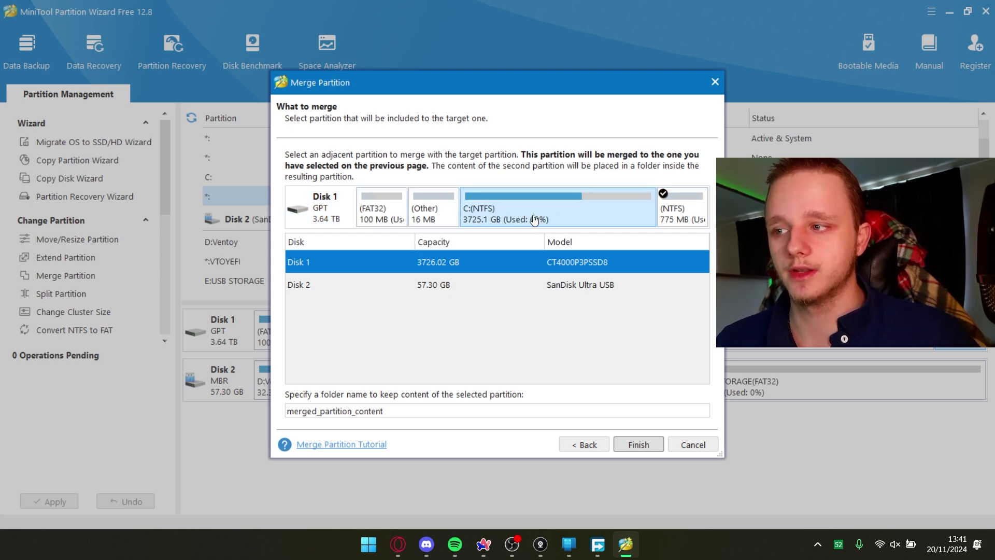
{"action": "left_click", "coordinate": [692, 444]}
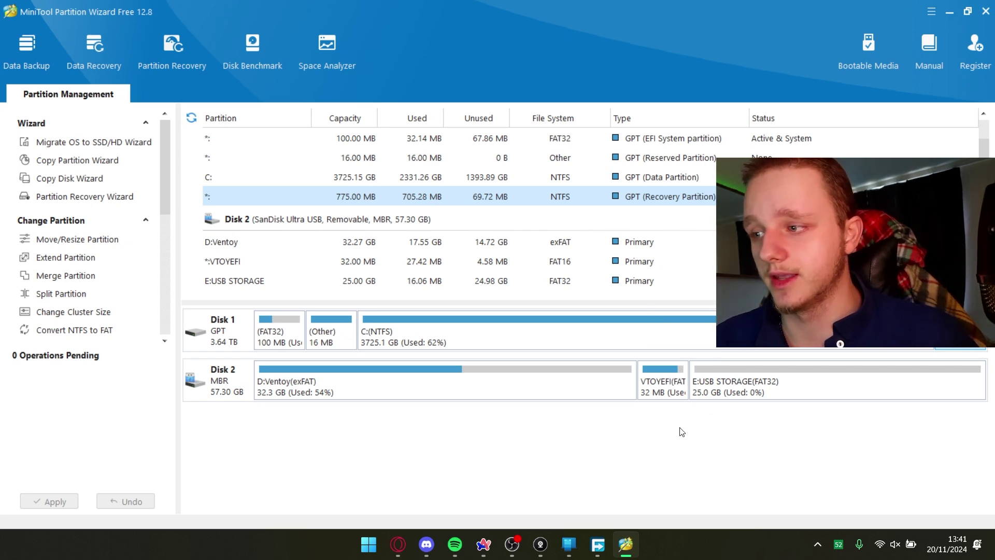
- Shrink C: to about 2332.63 GB with Move/Resize, freeing 1392.52 GB
{"action": "left_click", "coordinate": [605, 342]}
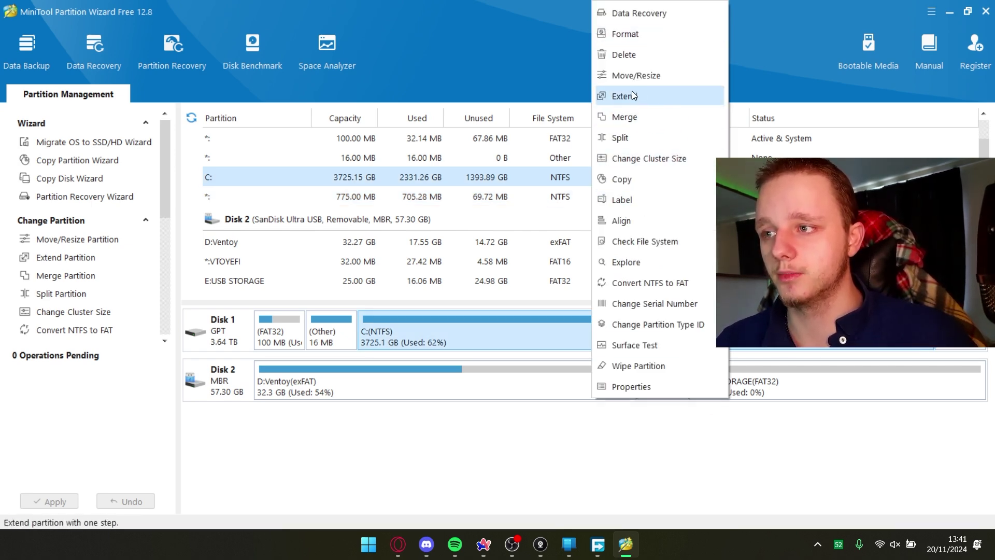
{"action": "left_click", "coordinate": [635, 75]}
{"action": "left_click_drag", "start_coordinate": [651, 248], "coordinate": [545, 249]}
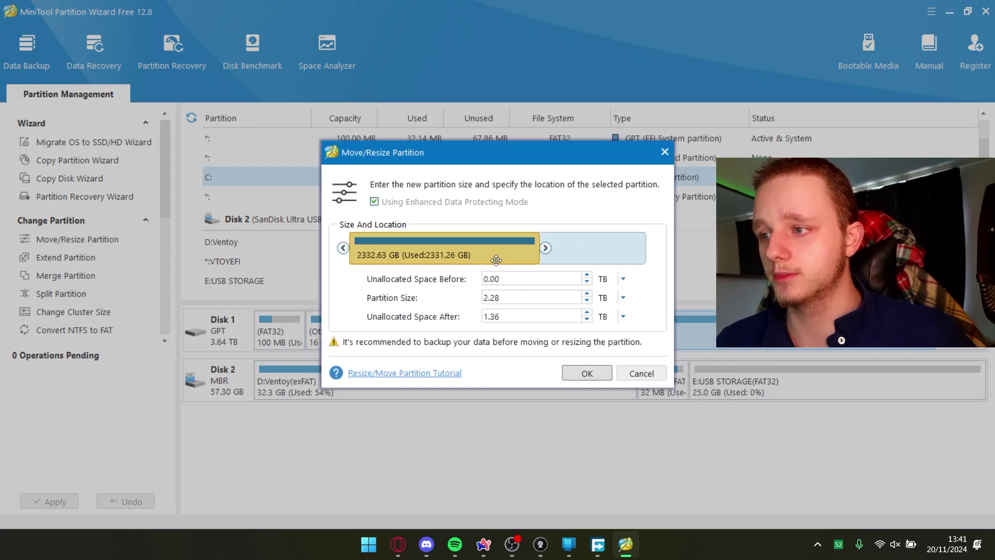
{"action": "left_click", "coordinate": [587, 373]}
- Create a 1392.52 GB NTFS partition F: labelled 'storage' in the freed unallocated space
{"action": "left_click", "coordinate": [648, 177]}
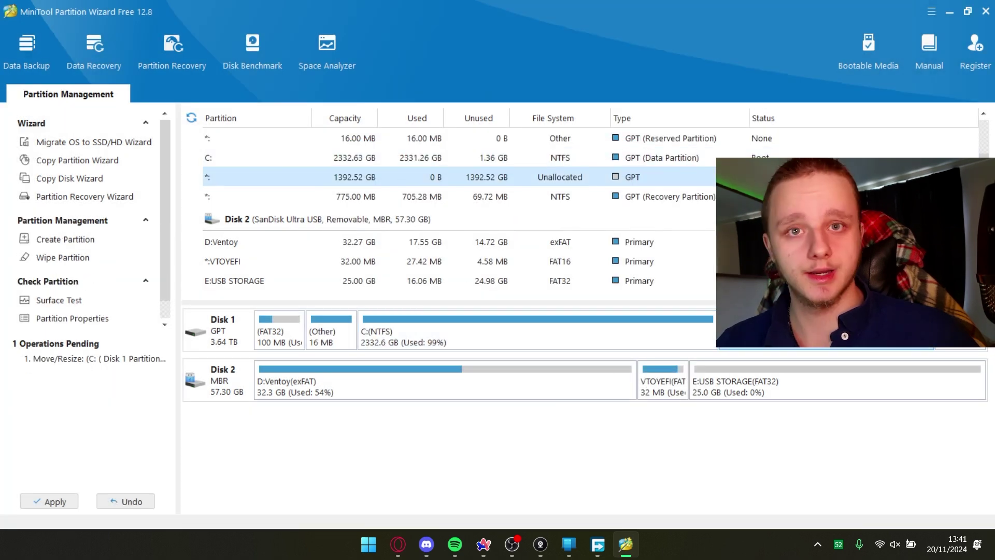
{"action": "right_click", "coordinate": [766, 334]}
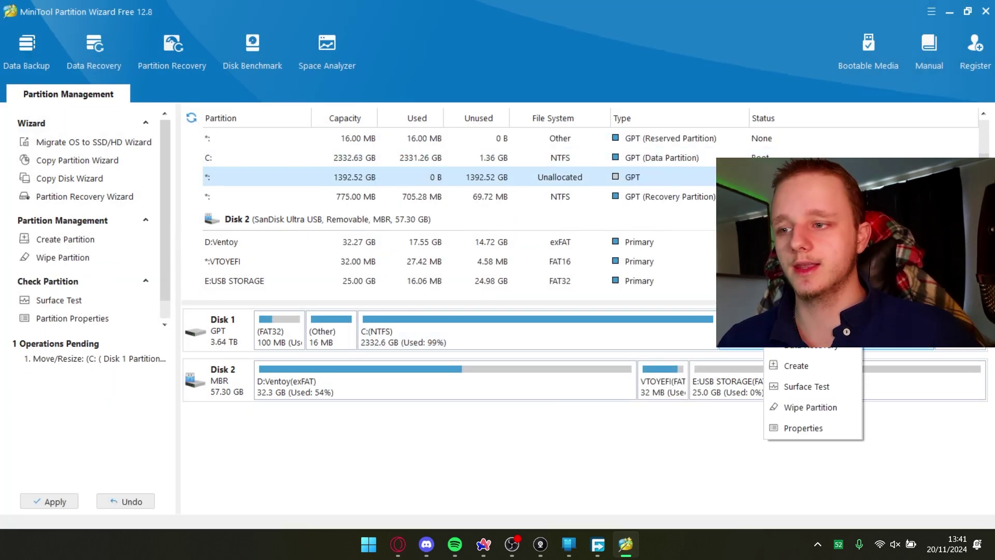
{"action": "left_click", "coordinate": [808, 366]}
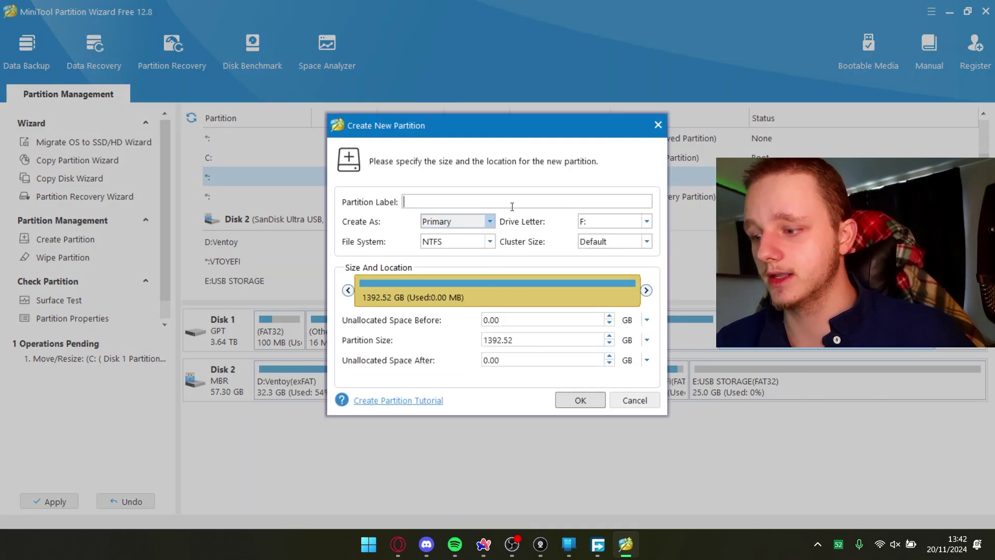
{"action": "type", "text": "storage"}
{"action": "key", "text": "Return"}
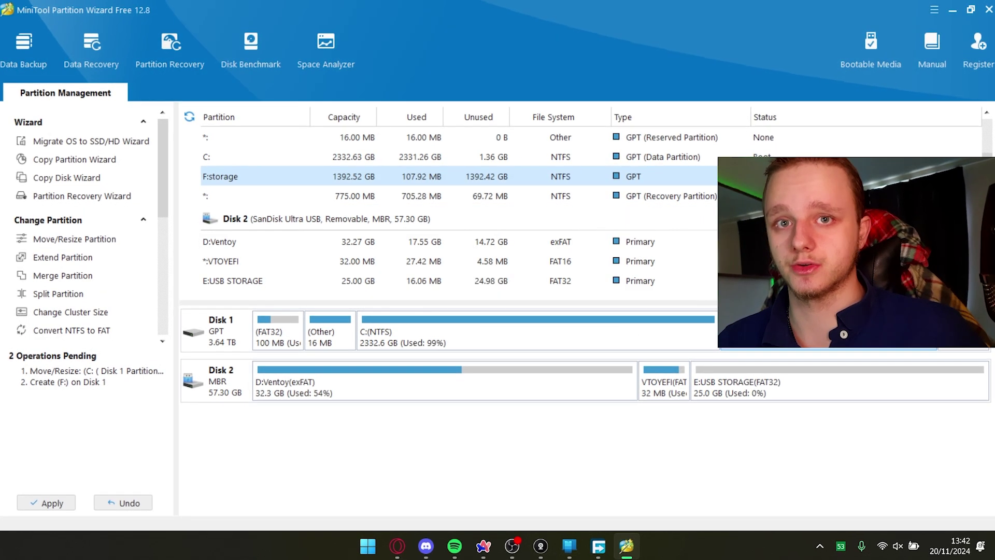
{"action": "key", "text": "super+e"}
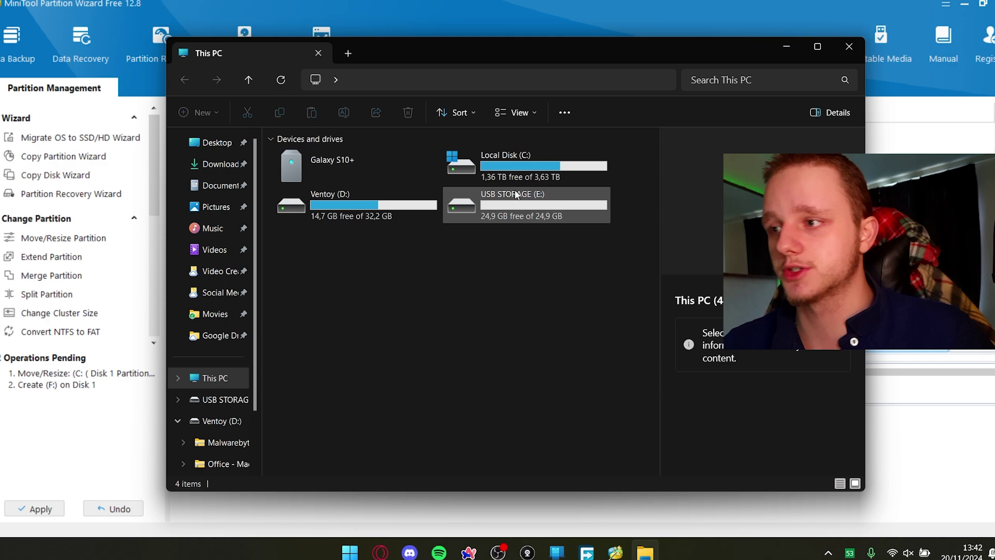
- Check Local Disk (C:) in This PC: still 3.63 TB total with 1.36 TB free
{"action": "left_click", "coordinate": [478, 174]}
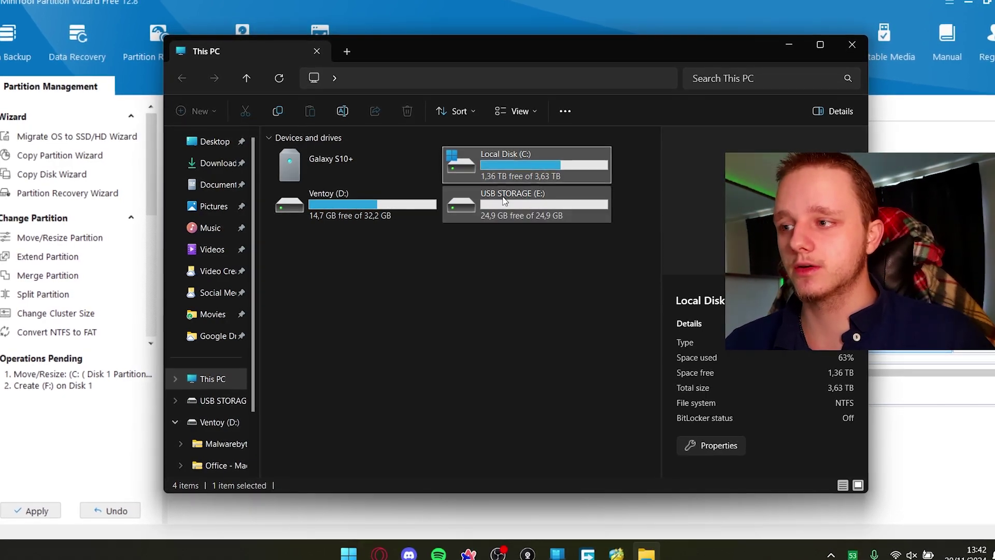
{"action": "left_click", "coordinate": [502, 167]}
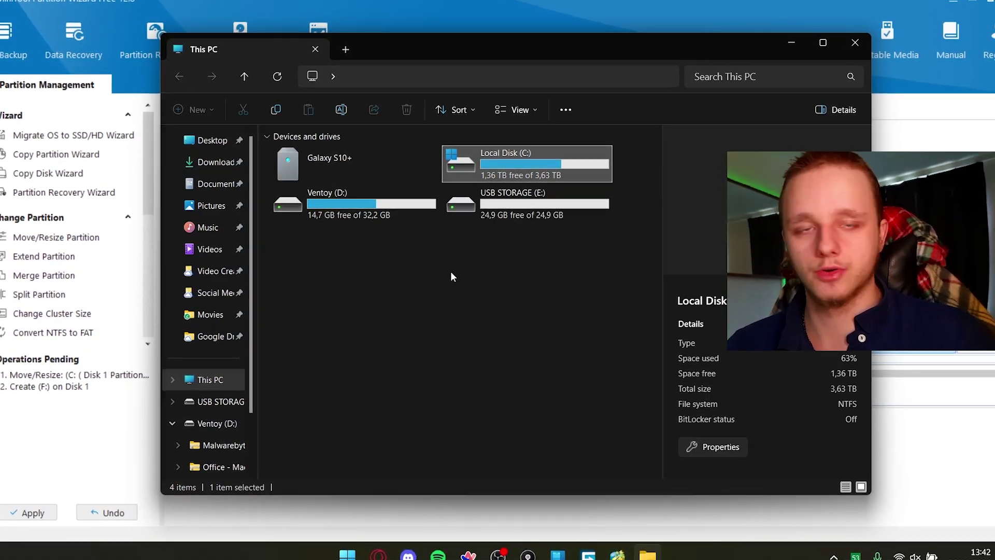
{"action": "left_click_drag", "start_coordinate": [737, 45], "coordinate": [567, 36]}
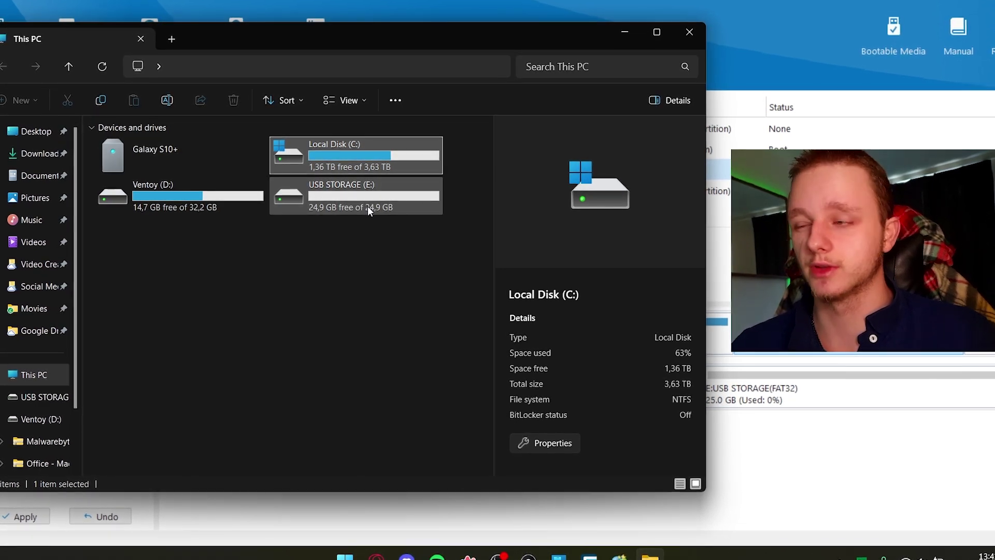
{"action": "left_click", "coordinate": [467, 184]}
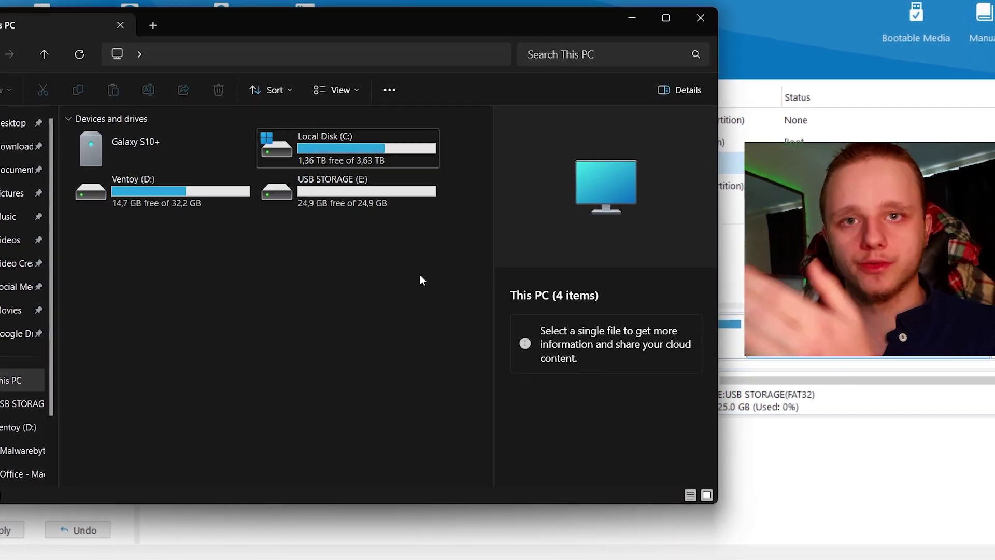
{"action": "left_click", "coordinate": [632, 19]}
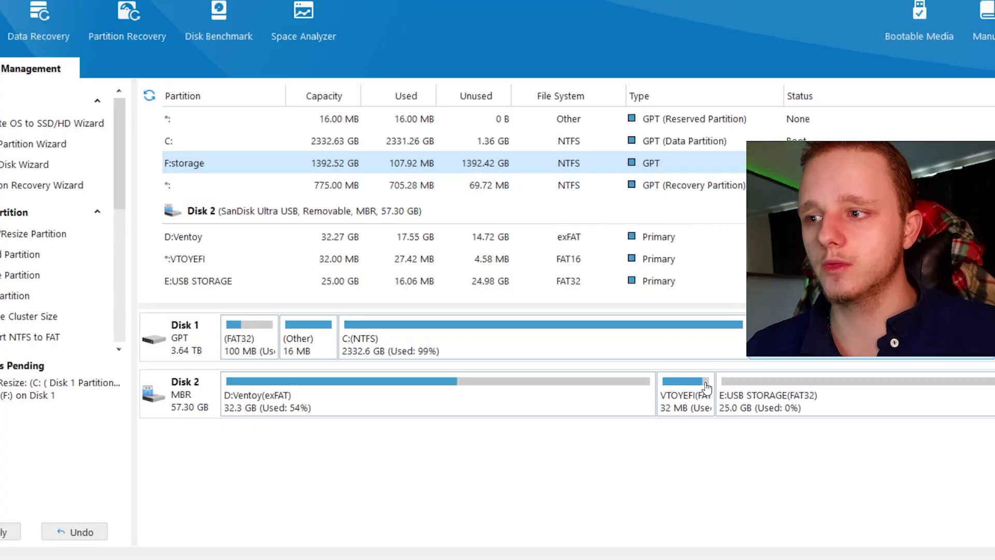
{"action": "left_click", "coordinate": [667, 354]}
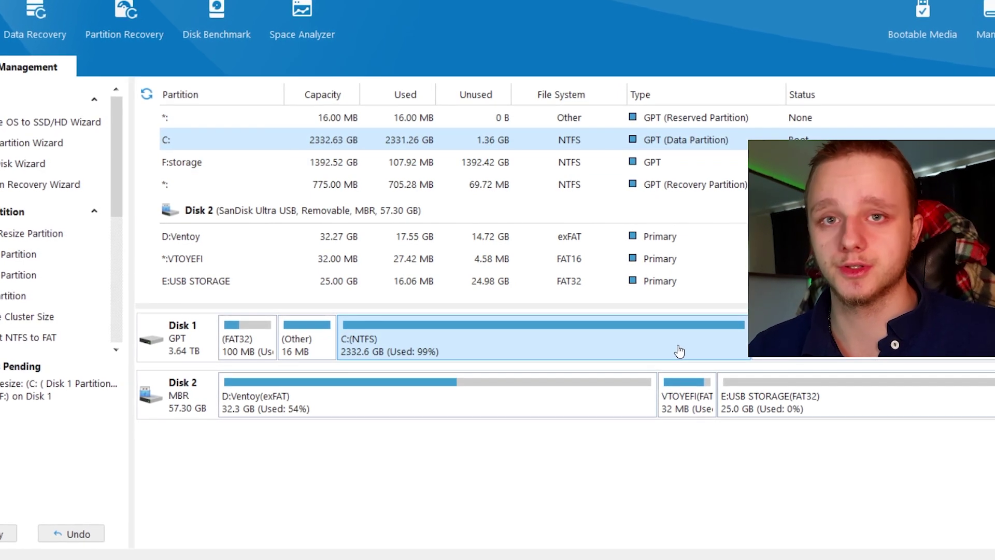
{"action": "left_click", "coordinate": [883, 349]}
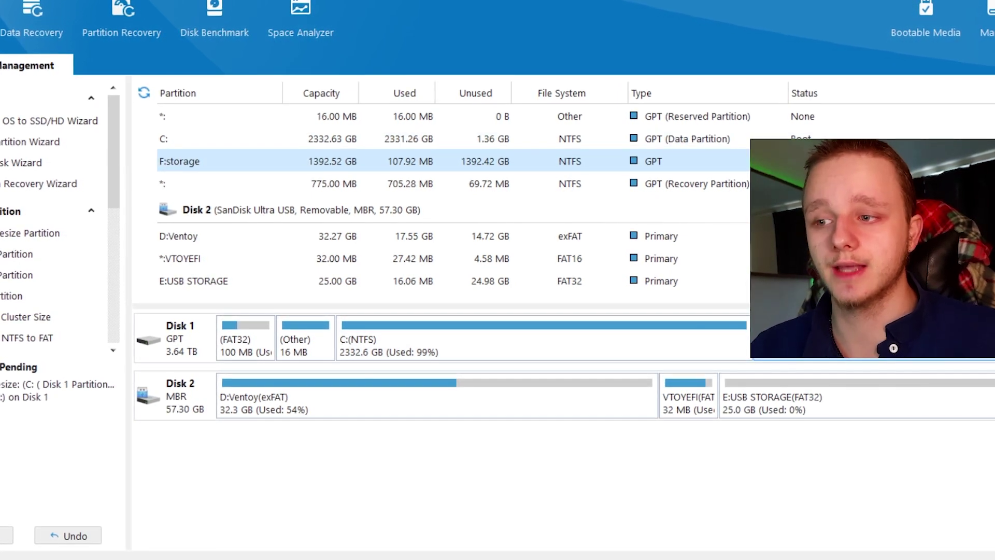
{"action": "left_click", "coordinate": [689, 355]}
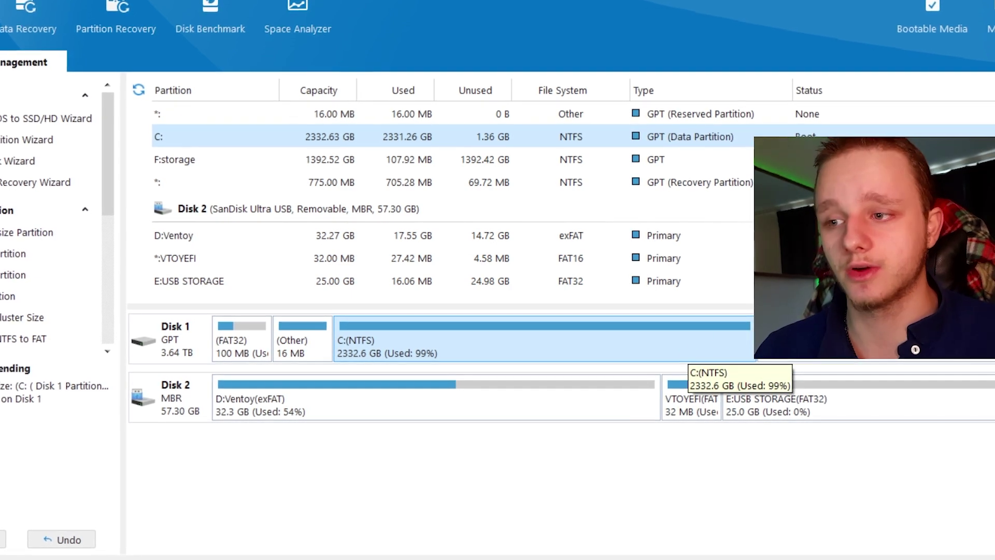
{"action": "left_click", "coordinate": [766, 342]}
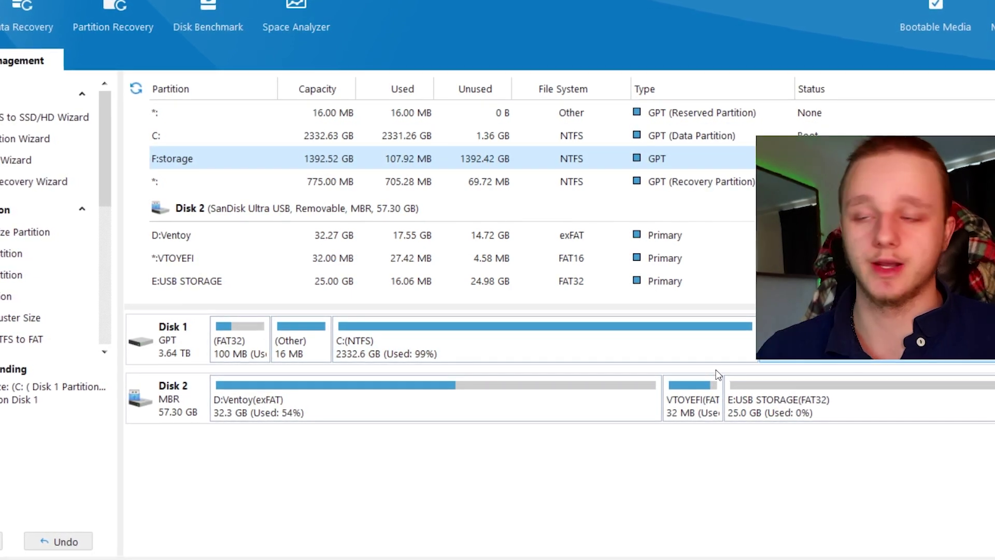
{"action": "right_click", "coordinate": [793, 342]}
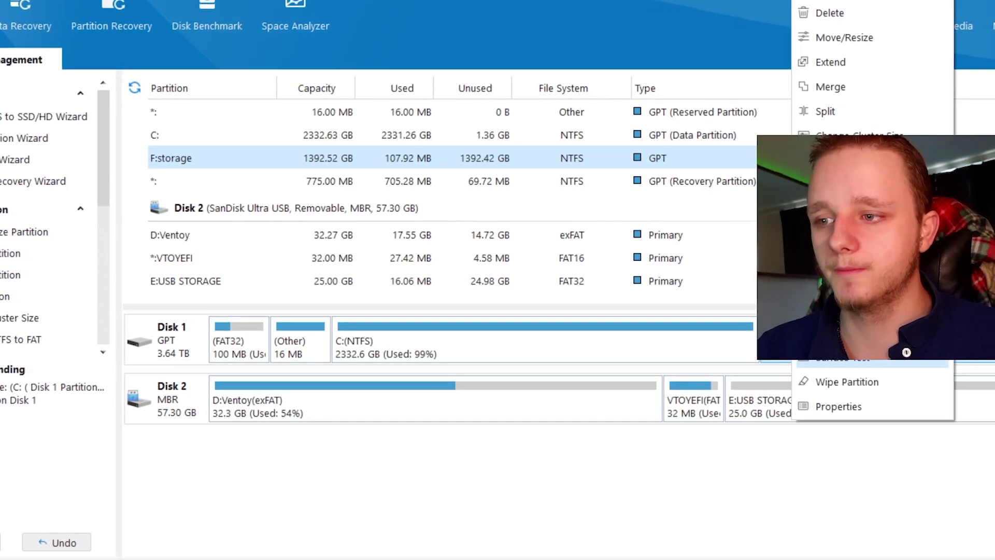
{"action": "left_click", "coordinate": [879, 82]}
{"action": "left_click", "coordinate": [663, 476]}
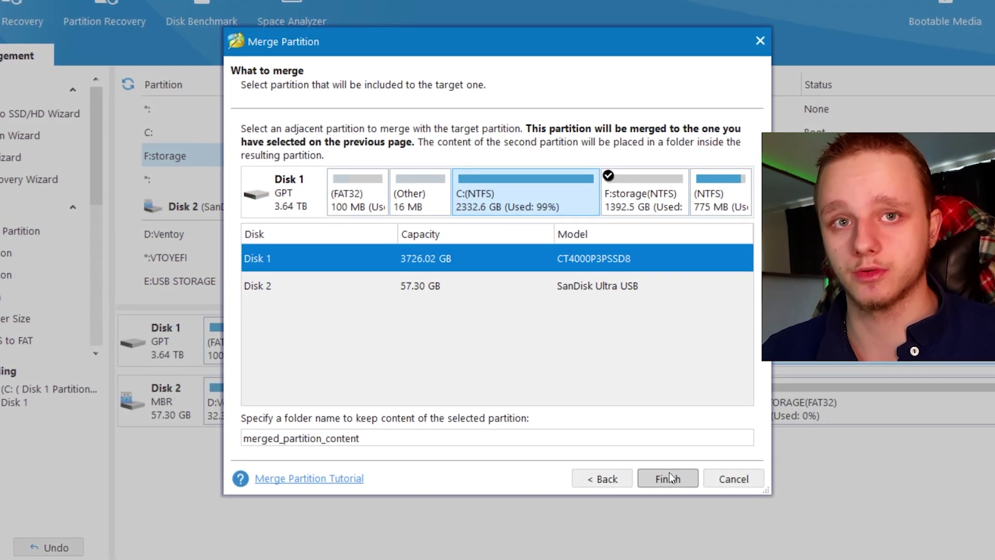
{"action": "left_click", "coordinate": [670, 474]}
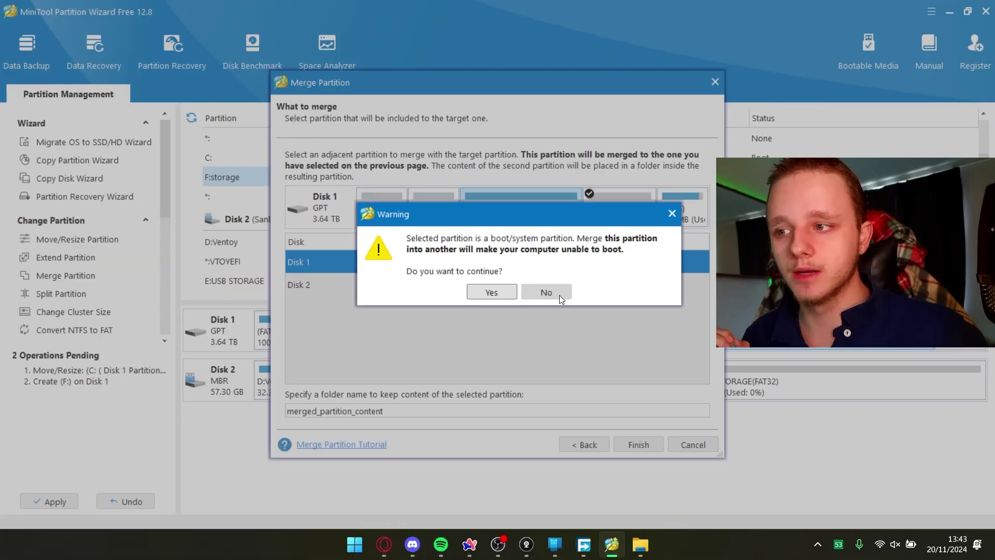
{"action": "left_click", "coordinate": [559, 294]}
{"action": "left_click", "coordinate": [715, 81]}
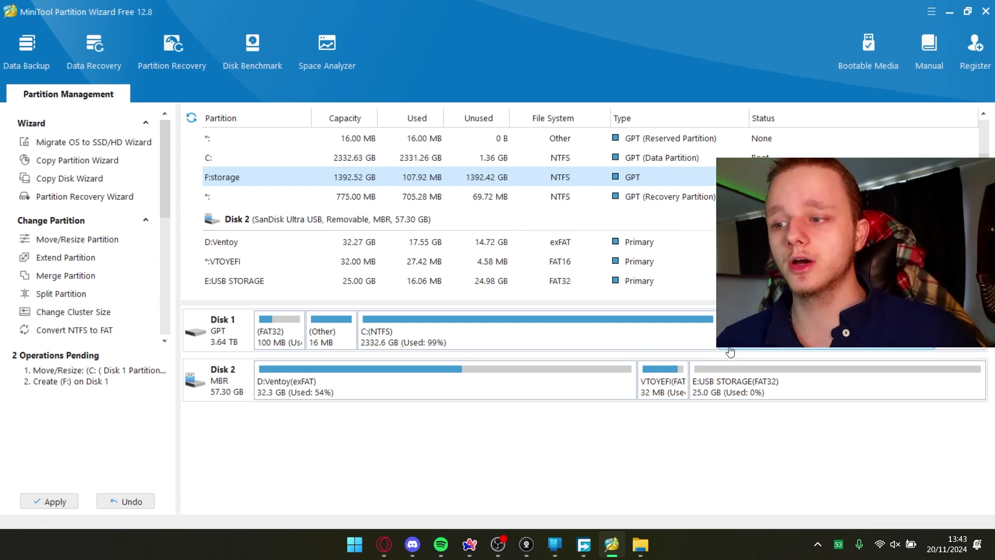
- Browse Ventoy (D:) to look at the Windows 11 Nederlands and English image files
{"action": "left_click", "coordinate": [640, 544]}
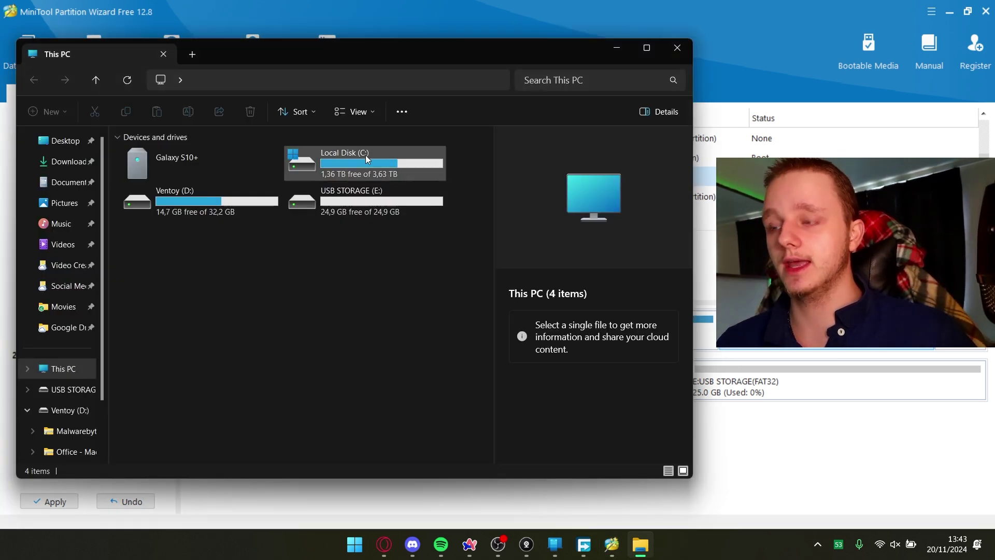
{"action": "double_click", "coordinate": [229, 207]}
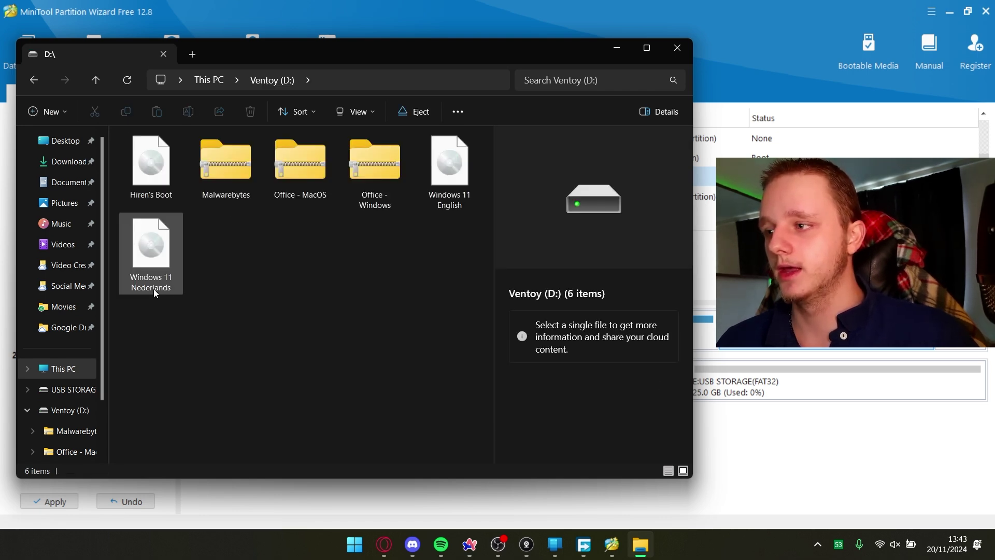
{"action": "key", "text": "alt+Left"}
{"action": "double_click", "coordinate": [178, 213]}
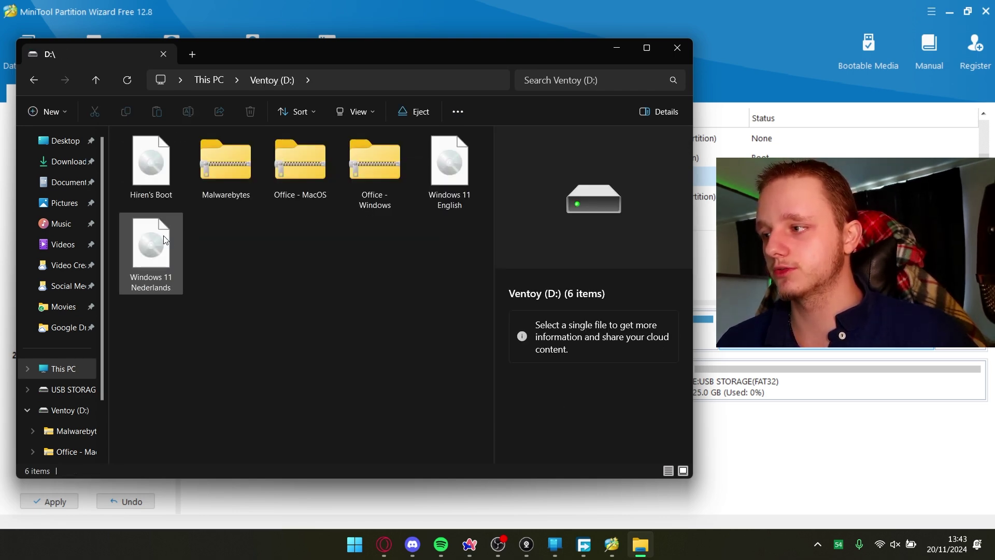
{"action": "left_click", "coordinate": [166, 275]}
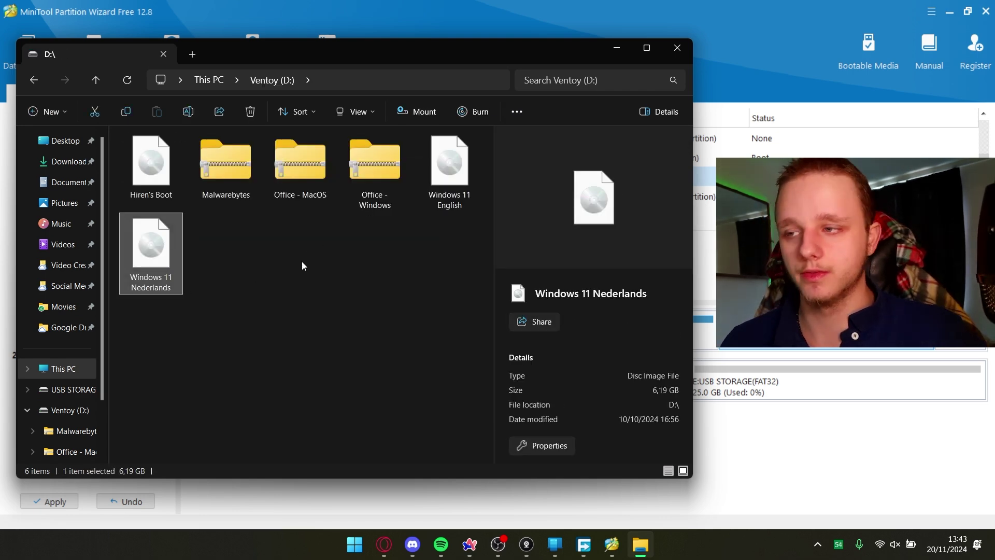
{"action": "left_click", "coordinate": [447, 174]}
{"action": "key", "text": "alt+Left"}
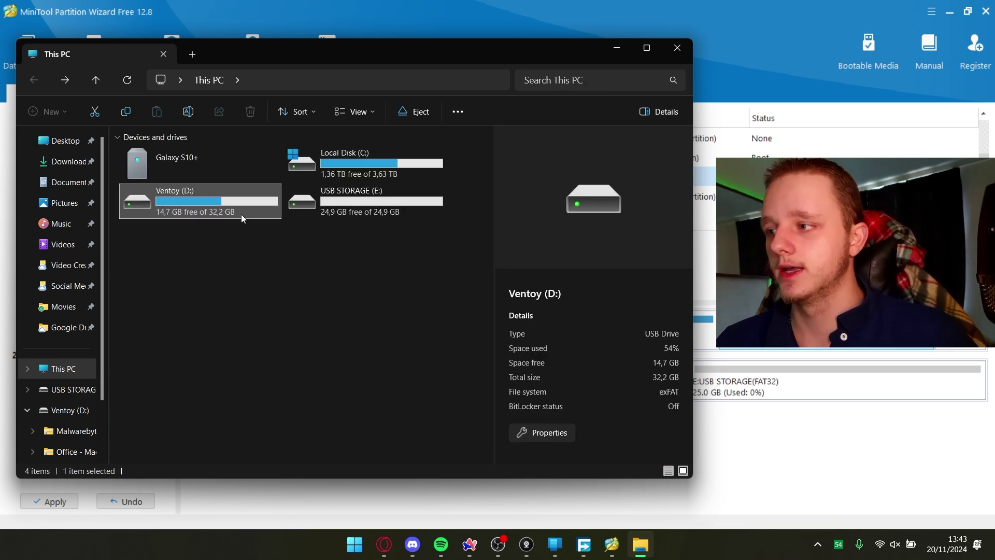
- Open Local Disk (C:) and move the ESD folder onto the desktop
{"action": "double_click", "coordinate": [330, 173]}
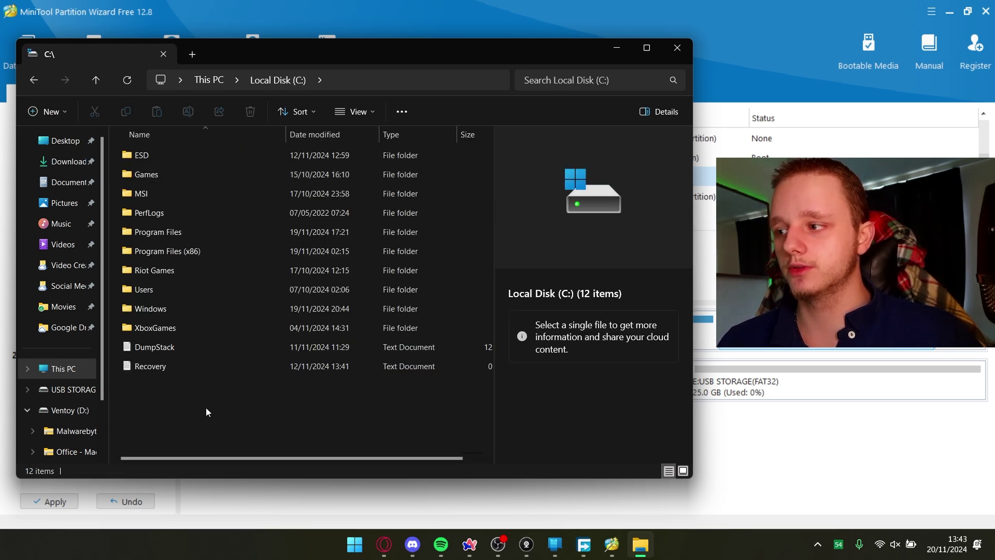
{"action": "left_click_drag", "start_coordinate": [206, 407], "coordinate": [265, 405]}
{"action": "key", "text": "alt+Left"}
{"action": "key", "text": "alt+Right"}
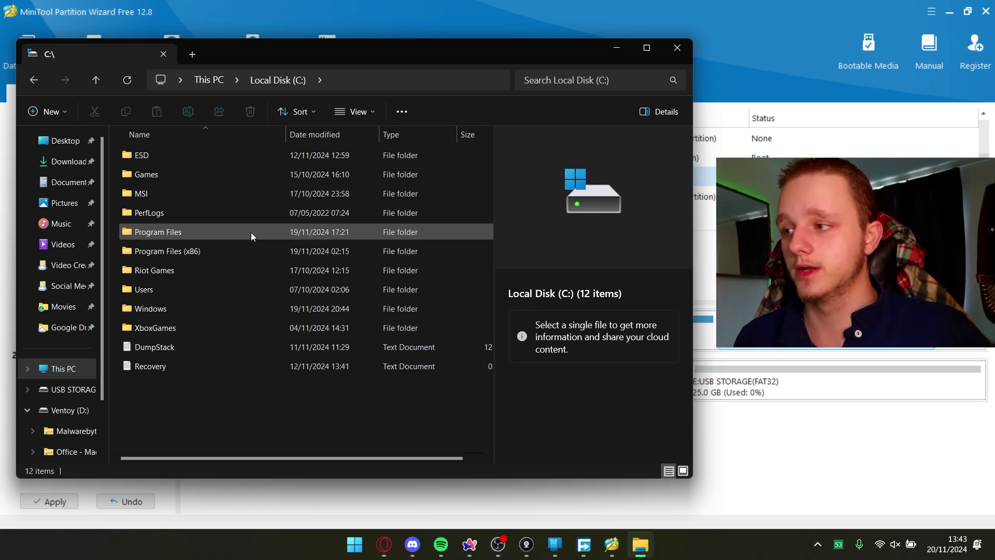
{"action": "mouse_move", "coordinate": [366, 59]}
{"action": "left_mouse_down"}
{"action": "mouse_move", "coordinate": [672, 32]}
{"action": "mouse_move", "coordinate": [672, 79]}
{"action": "left_mouse_up"}
{"action": "left_click_drag", "start_coordinate": [432, 178], "coordinate": [148, 226]}
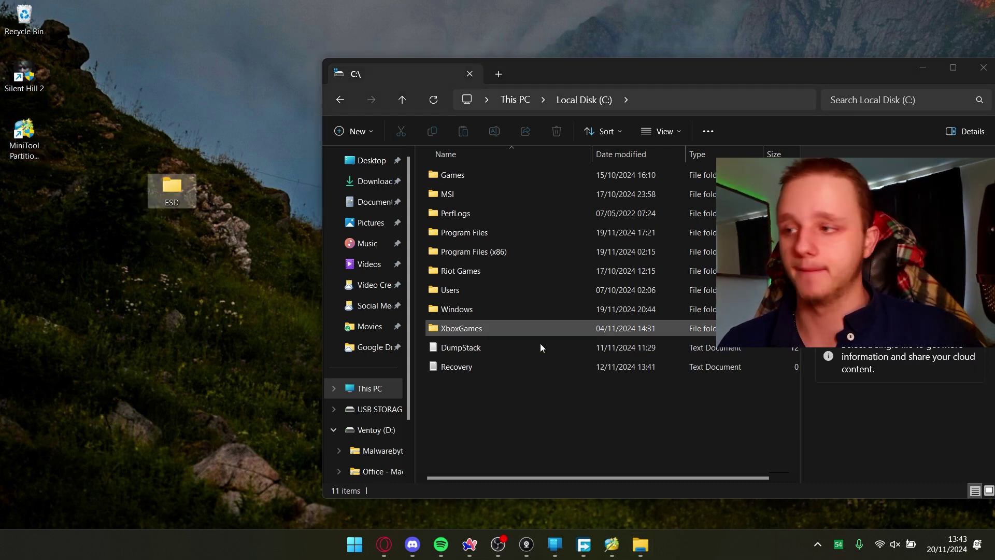
- Undo the move with Ctrl+Z so ESD returns to the top level of C:
{"action": "left_click", "coordinate": [557, 383]}
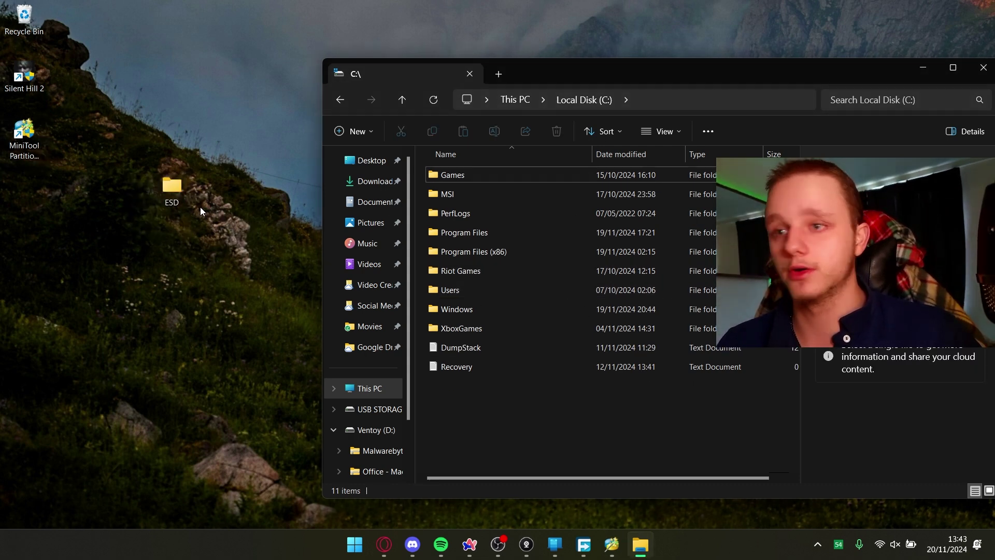
{"action": "left_click", "coordinate": [165, 189]}
{"action": "left_click", "coordinate": [682, 78]}
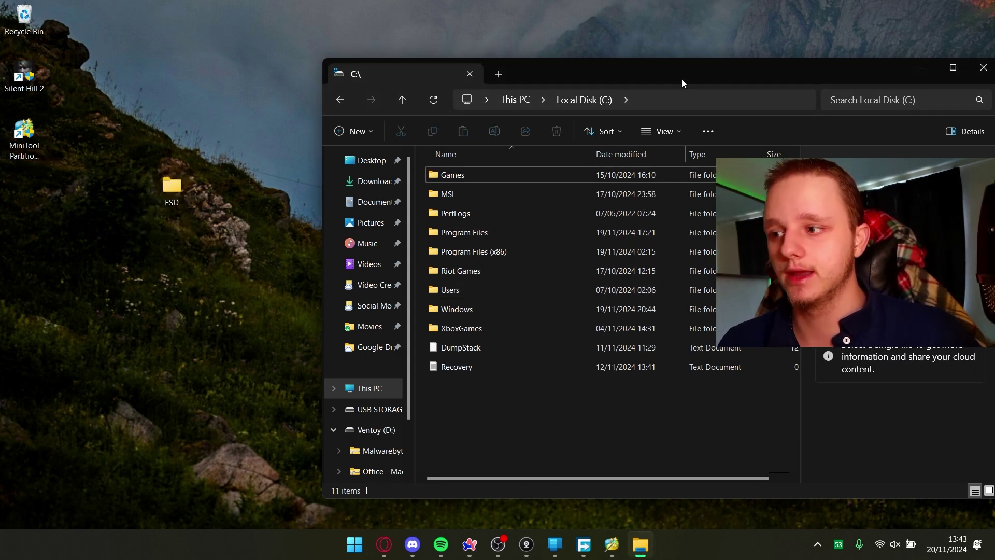
{"action": "key", "text": "ctrl+z"}
{"action": "left_click_drag", "start_coordinate": [668, 76], "coordinate": [443, 48]}
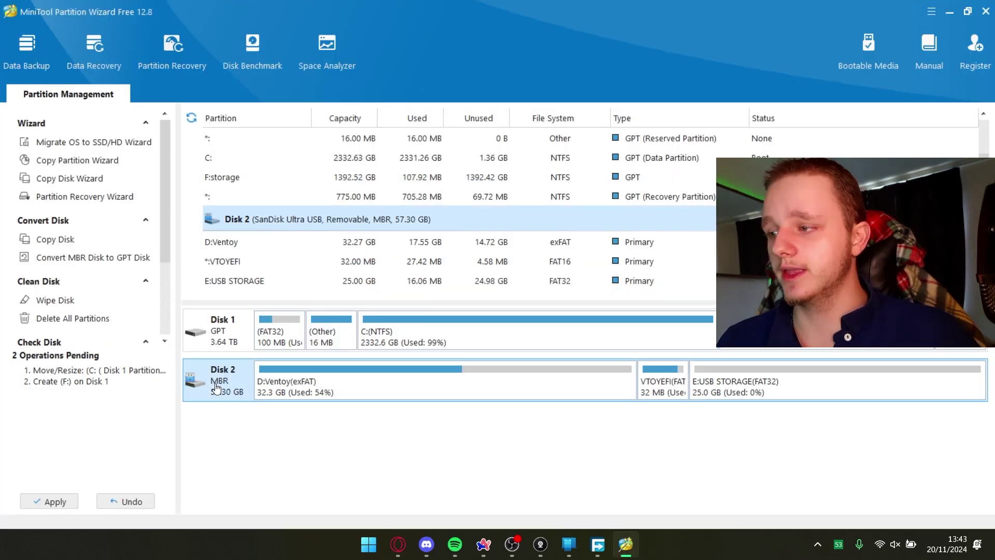
- Review the Disk 2 and Disk 1 conversion options, then undo the F: creation and C: resize
{"action": "right_click", "coordinate": [216, 386]}
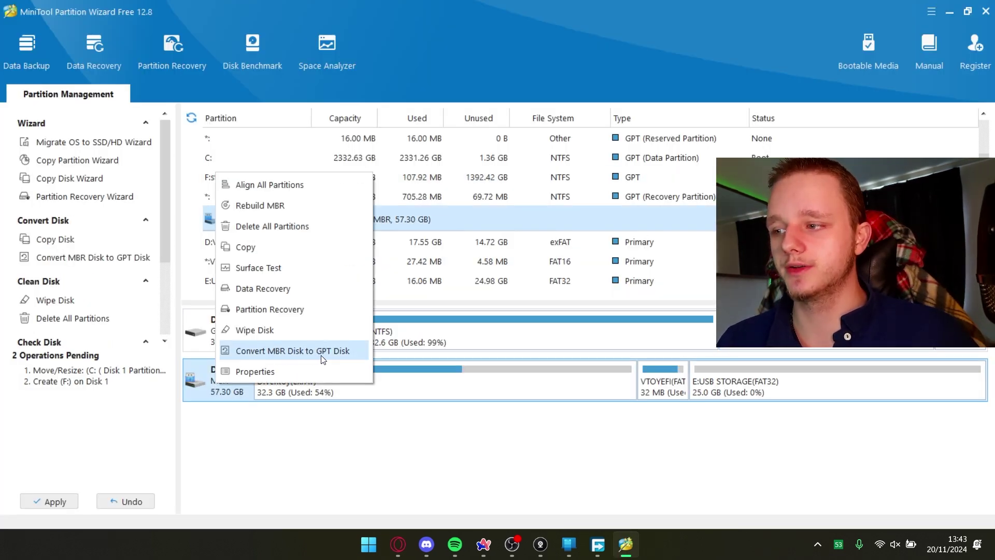
{"action": "left_click", "coordinate": [348, 449]}
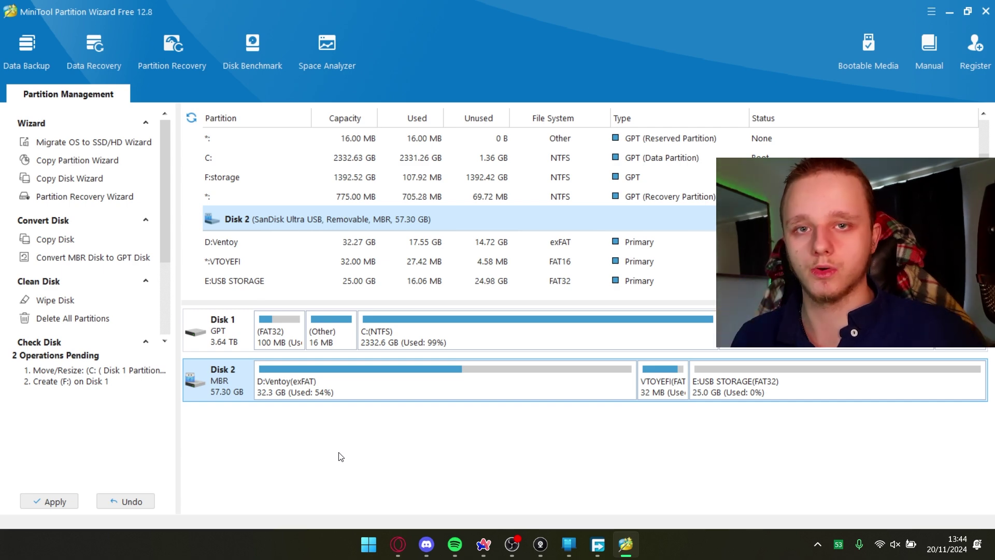
{"action": "left_click", "coordinate": [233, 339]}
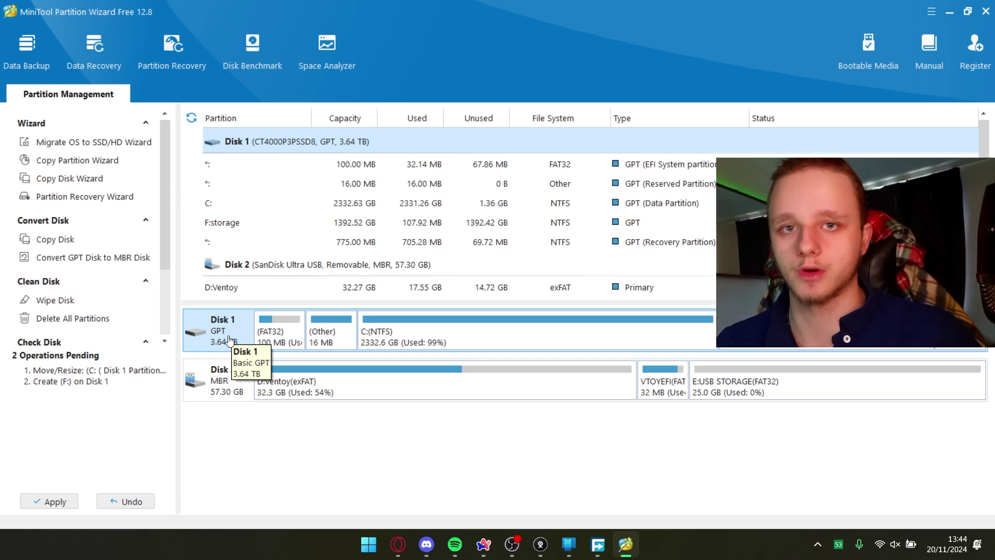
{"action": "right_click", "coordinate": [228, 340]}
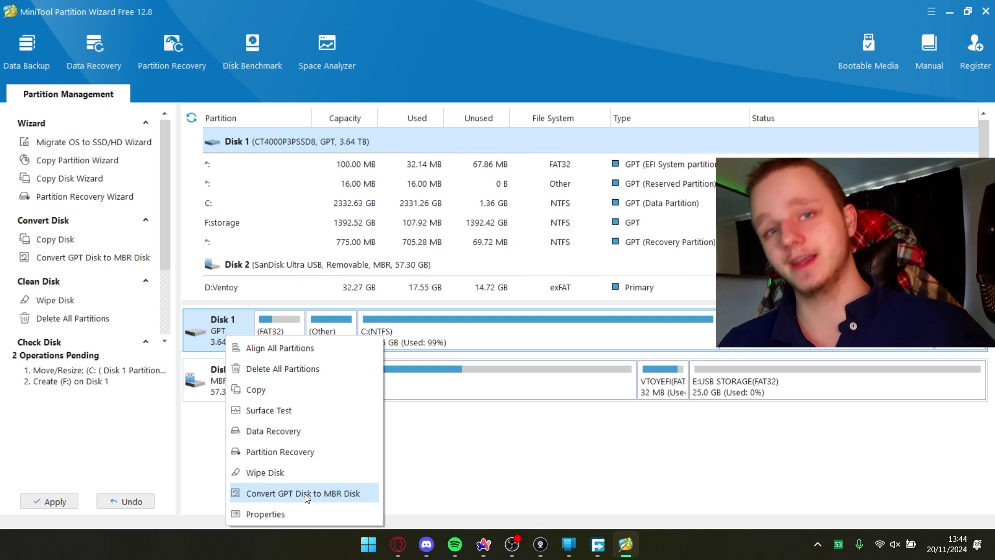
{"action": "left_click", "coordinate": [626, 476]}
{"action": "left_click", "coordinate": [153, 502]}
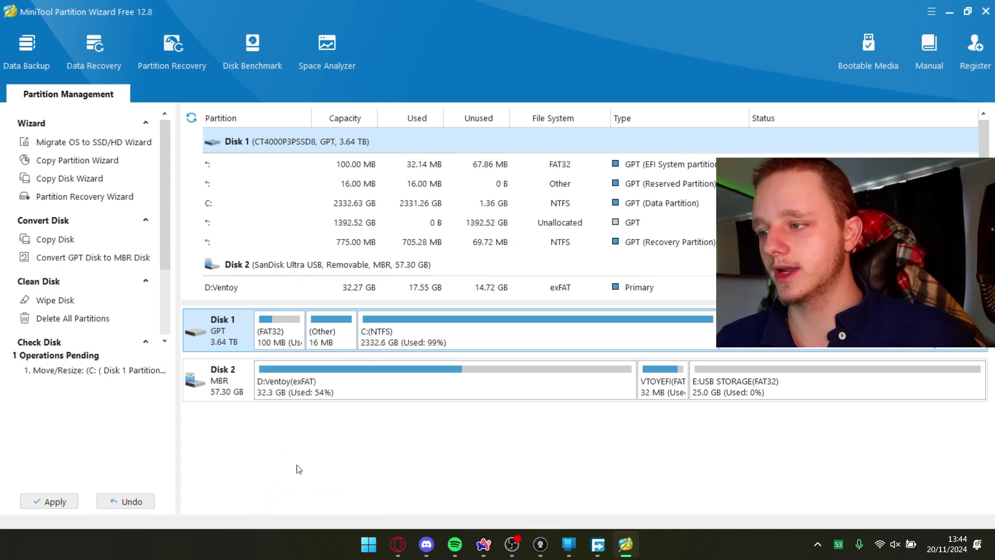
{"action": "left_click", "coordinate": [140, 501]}
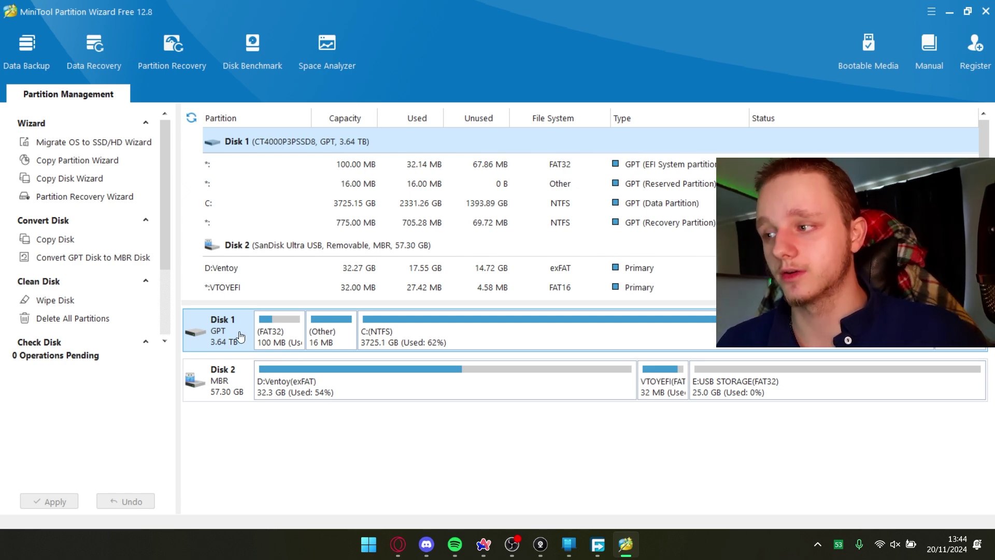
{"action": "left_click", "coordinate": [92, 62]}
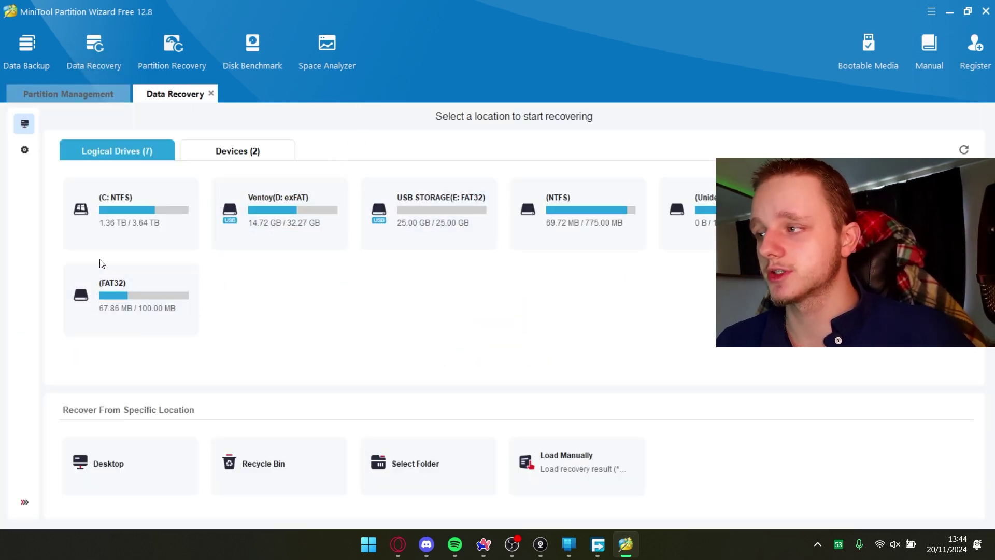
{"action": "mouse_move", "coordinate": [630, 219]}
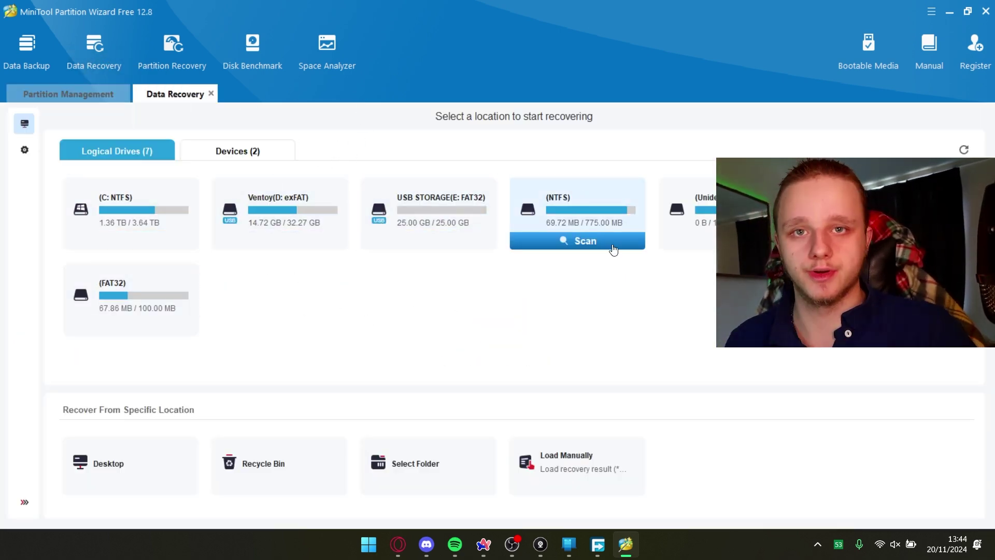
{"action": "left_click", "coordinate": [39, 48]}
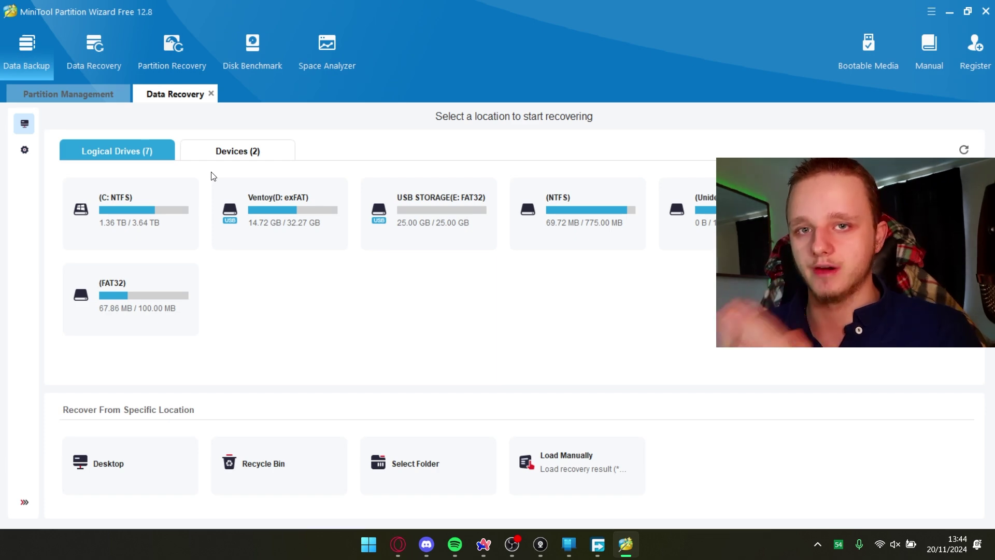
{"action": "left_click", "coordinate": [68, 94]}
{"action": "left_click", "coordinate": [175, 94]}
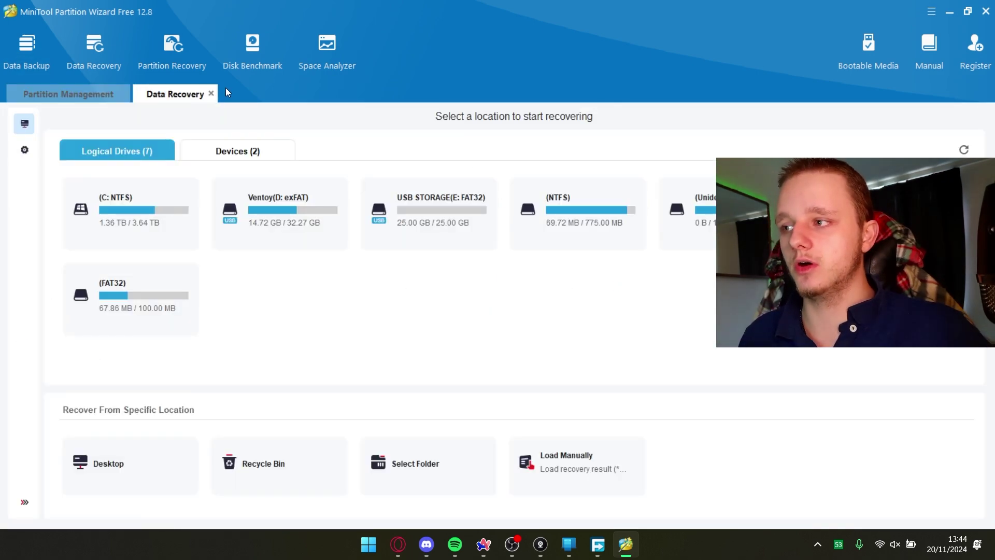
{"action": "left_click", "coordinate": [211, 93]}
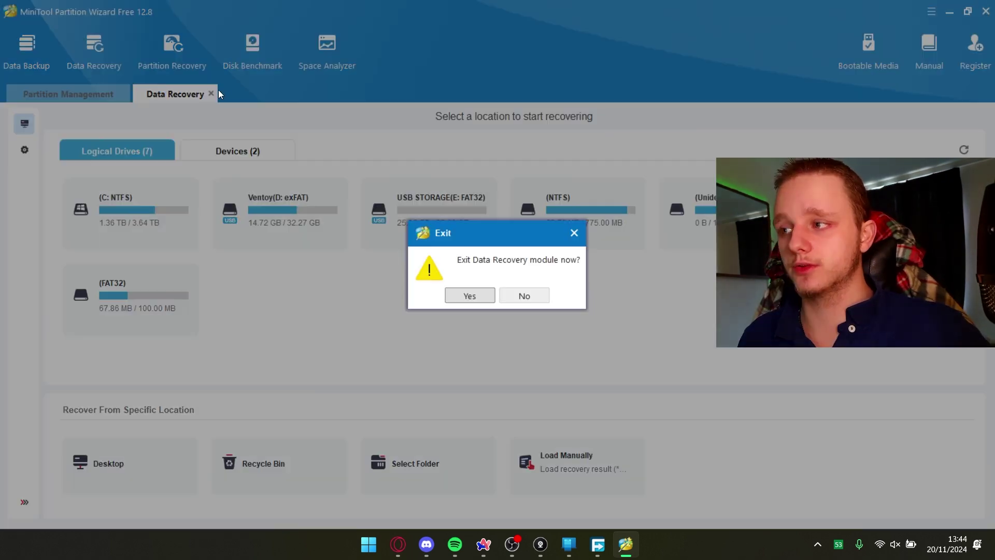
{"action": "left_click", "coordinate": [469, 299]}
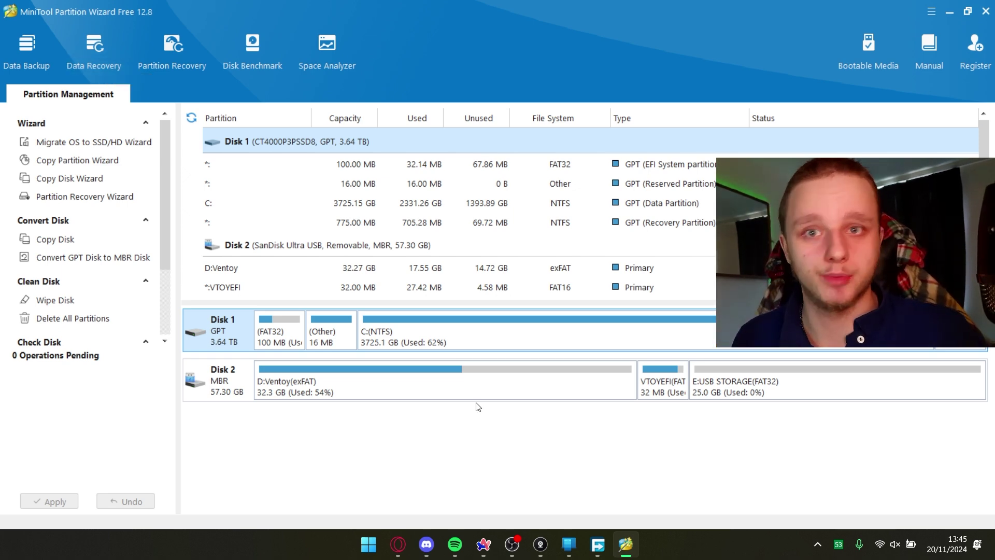
- Select the 57.30 GB USB stick, Disk 2, and show its context menu
{"action": "left_click", "coordinate": [455, 398]}
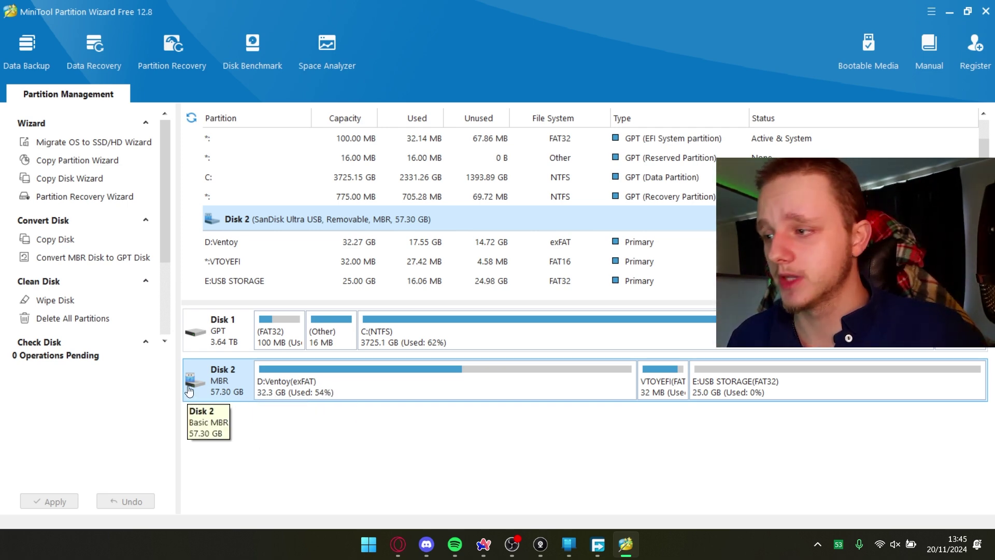
{"action": "right_click", "coordinate": [212, 383]}
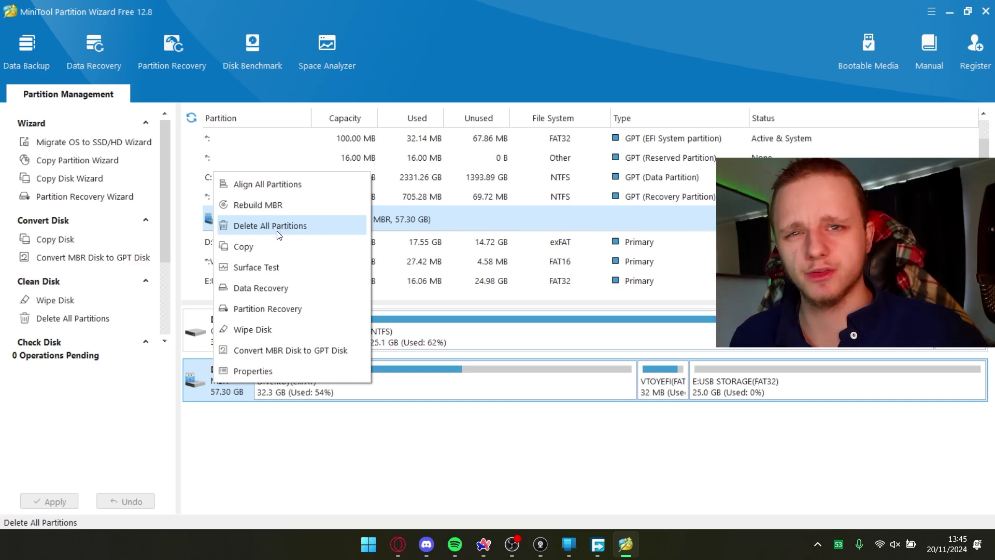
- Queue a Wipe Disk of Disk 2 using Fill Sectors with Zero & One
{"action": "left_click", "coordinate": [273, 338]}
{"action": "left_click_drag", "start_coordinate": [441, 154], "coordinate": [412, 145]}
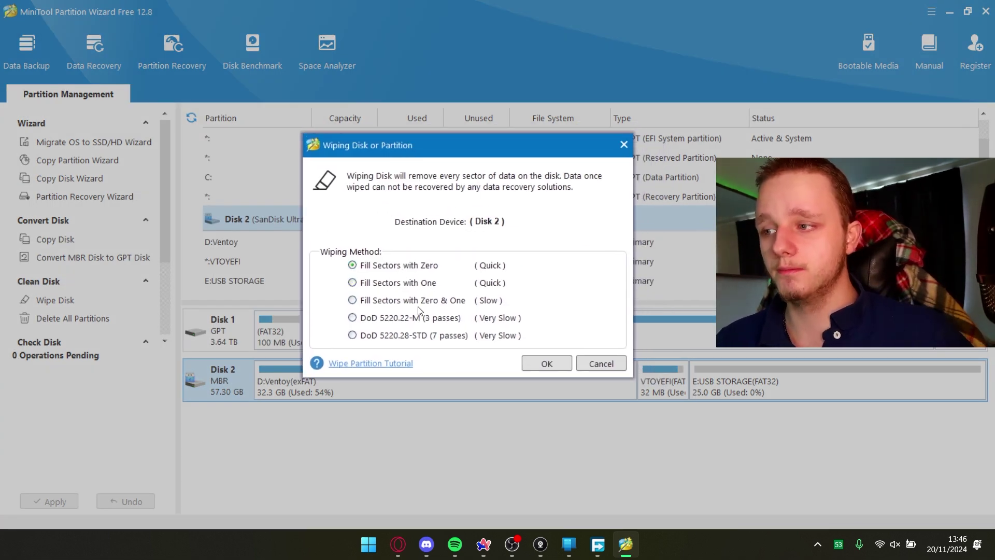
{"action": "left_click", "coordinate": [432, 308]}
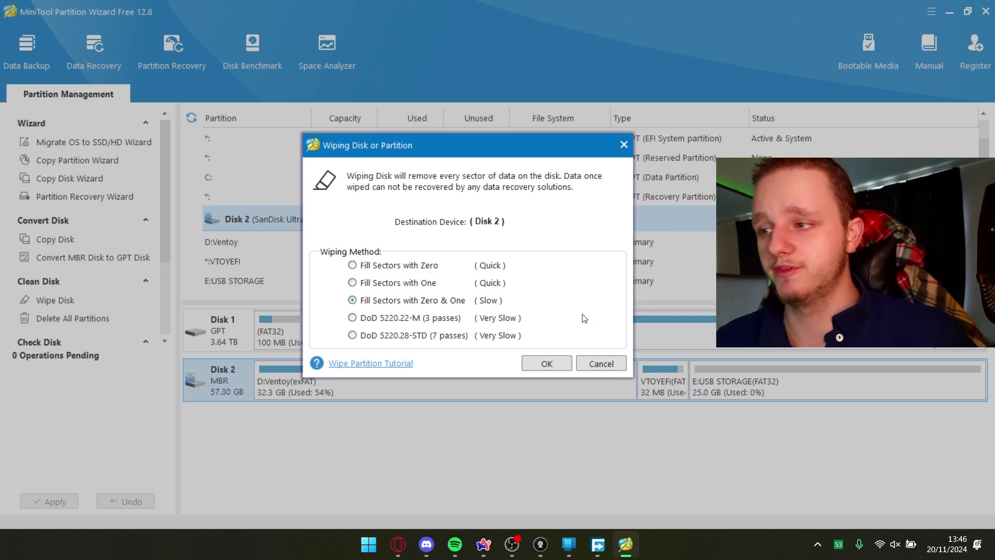
{"action": "left_click_drag", "start_coordinate": [519, 155], "coordinate": [523, 150]}
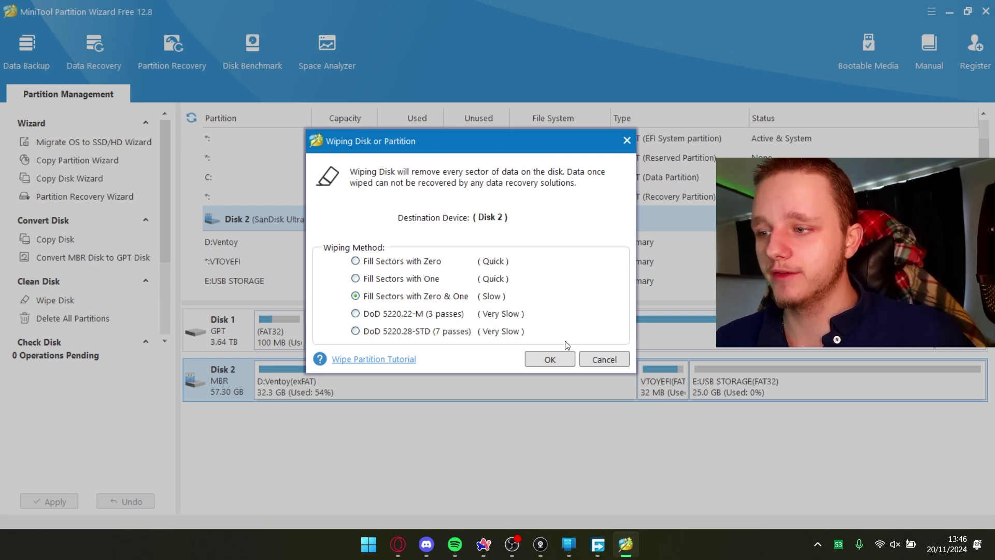
{"action": "left_click", "coordinate": [548, 360]}
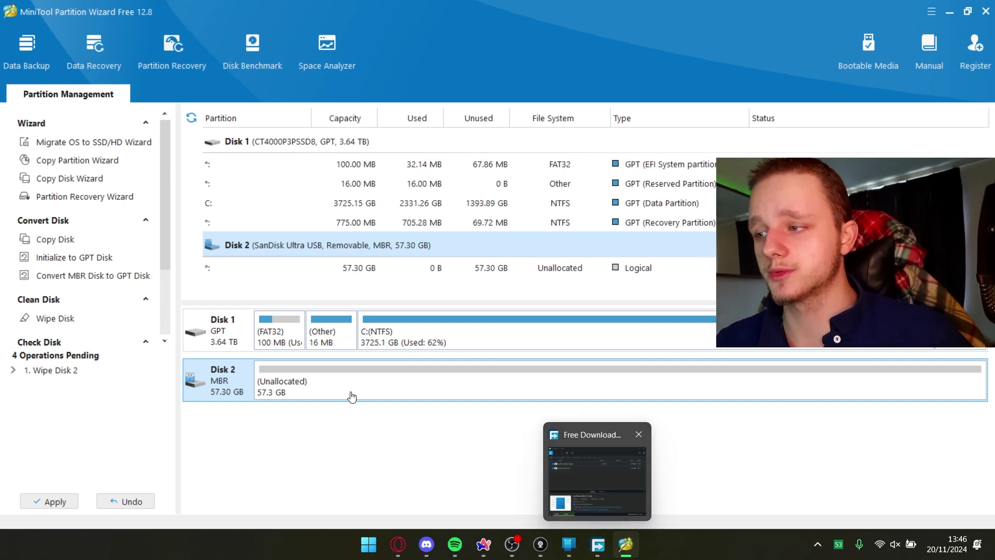
{"action": "key", "text": "super"}
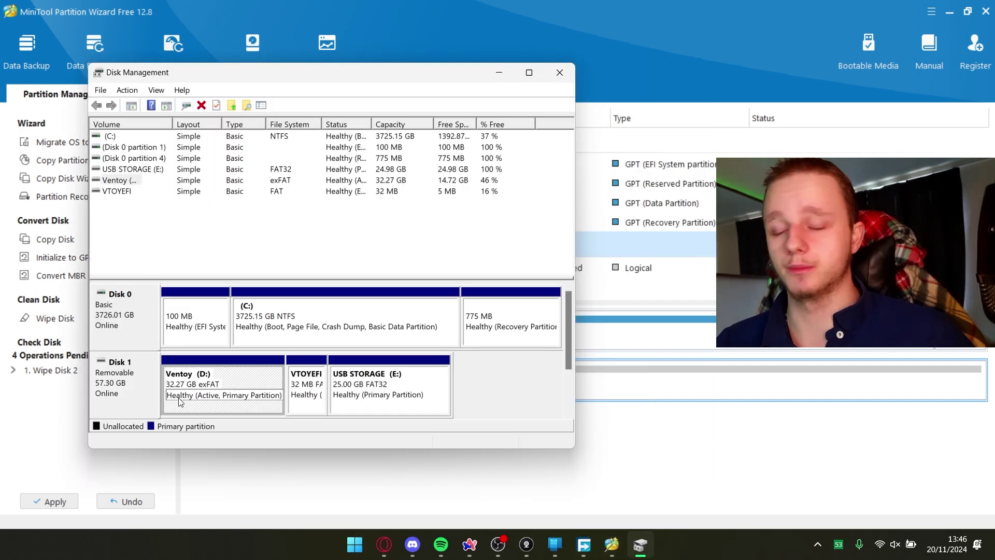
{"action": "right_click", "coordinate": [197, 391]}
{"action": "right_click", "coordinate": [127, 403]}
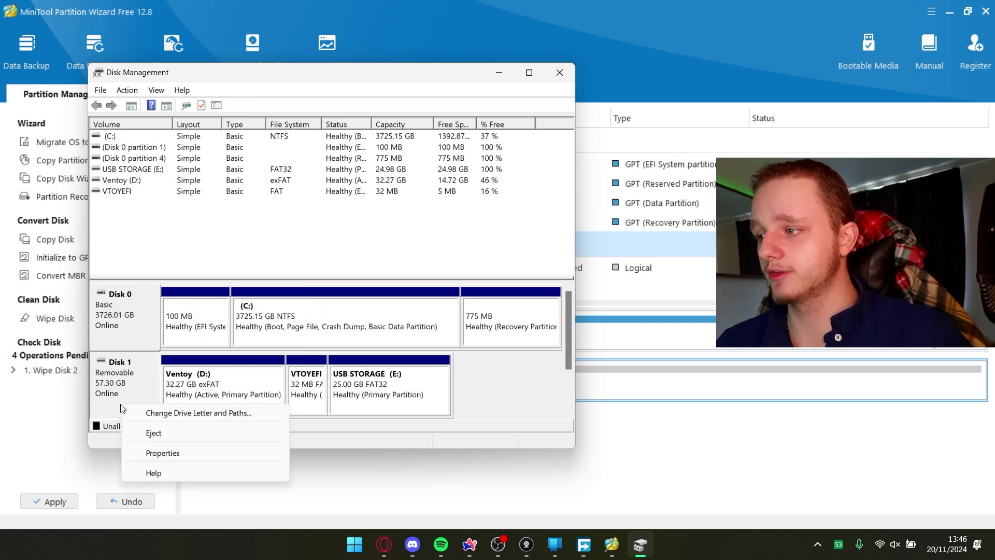
{"action": "right_click", "coordinate": [213, 365]}
{"action": "left_click", "coordinate": [266, 256]}
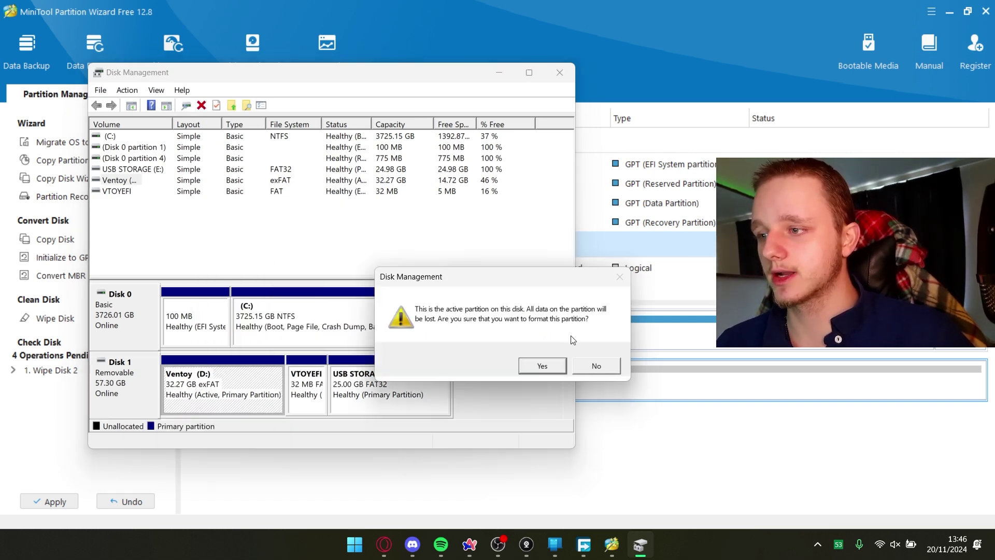
{"action": "left_click", "coordinate": [617, 367]}
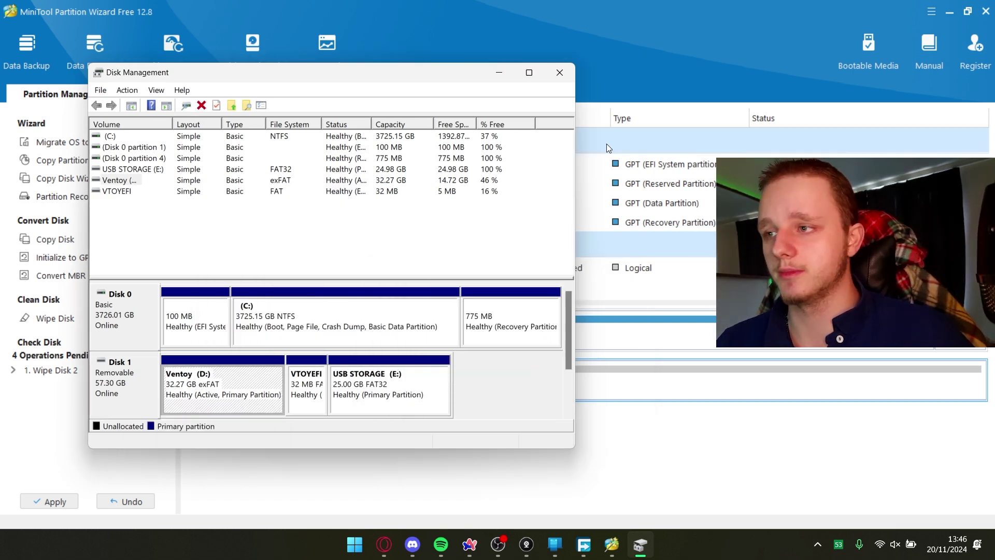
{"action": "left_click", "coordinate": [560, 73]}
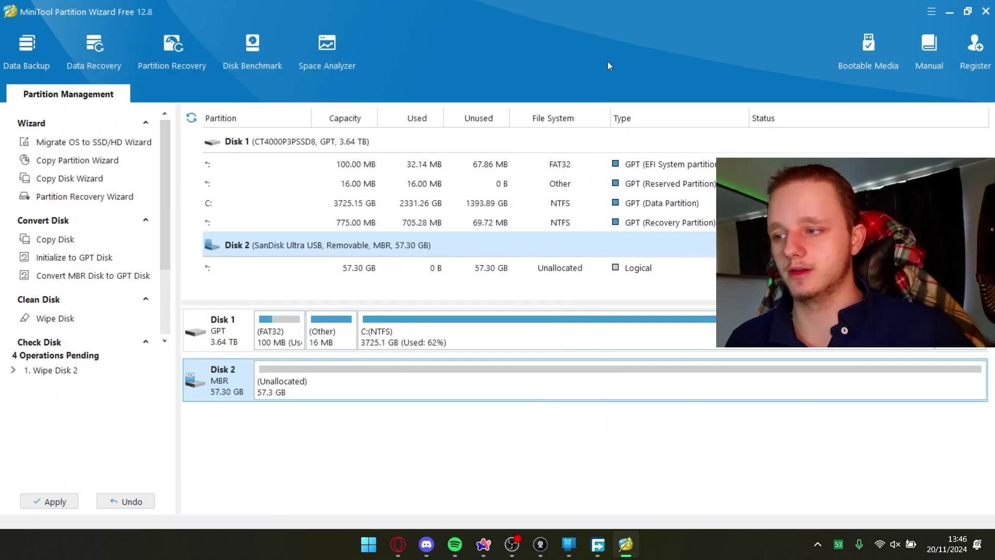